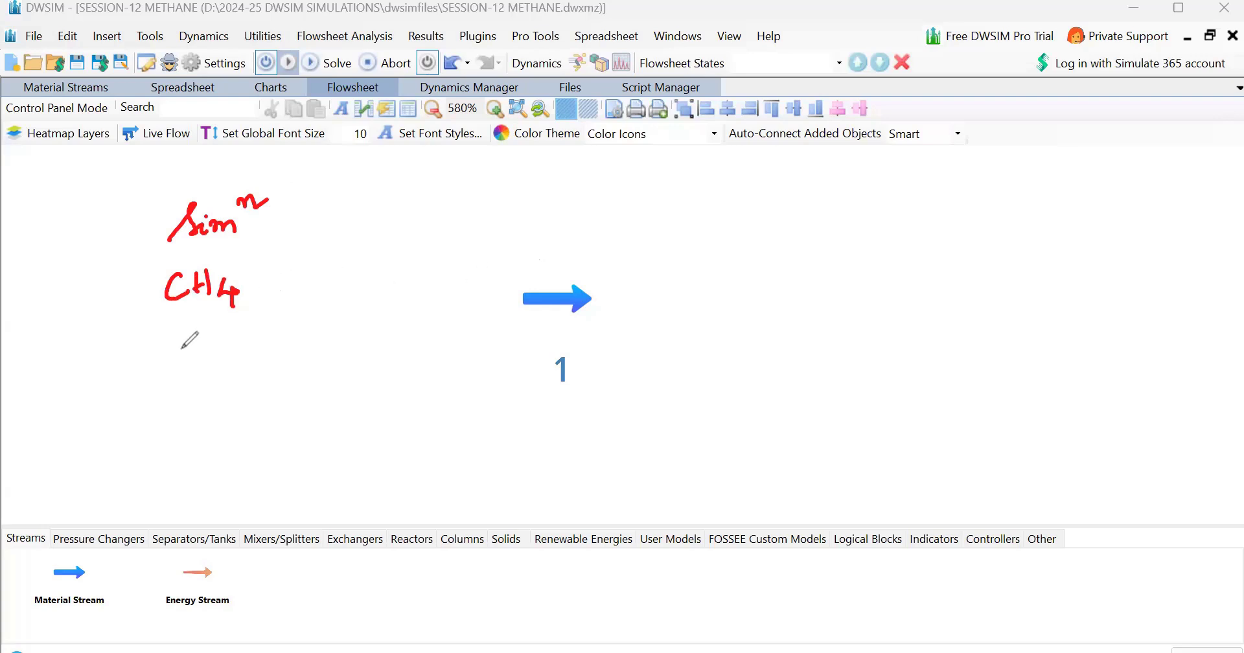
pyautogui.moveTo(295, 271)
pyautogui.mouseDown()
pyautogui.moveTo(293, 295)
pyautogui.moveTo(289, 276)
pyautogui.moveTo(302, 274)
pyautogui.moveTo(348, 293)
pyautogui.mouseUp()
pyautogui.click(375, 261)
pyautogui.moveTo(406, 267); pyautogui.dragTo(405, 287)
pyautogui.moveTo(296, 325)
pyautogui.mouseDown()
pyautogui.moveTo(295, 353)
pyautogui.moveTo(297, 338)
pyautogui.moveTo(380, 351)
pyautogui.mouseUp()
pyautogui.moveTo(391, 311)
pyautogui.mouseDown()
pyautogui.moveTo(392, 350)
pyautogui.moveTo(418, 349)
pyautogui.moveTo(410, 318)
pyautogui.mouseUp()
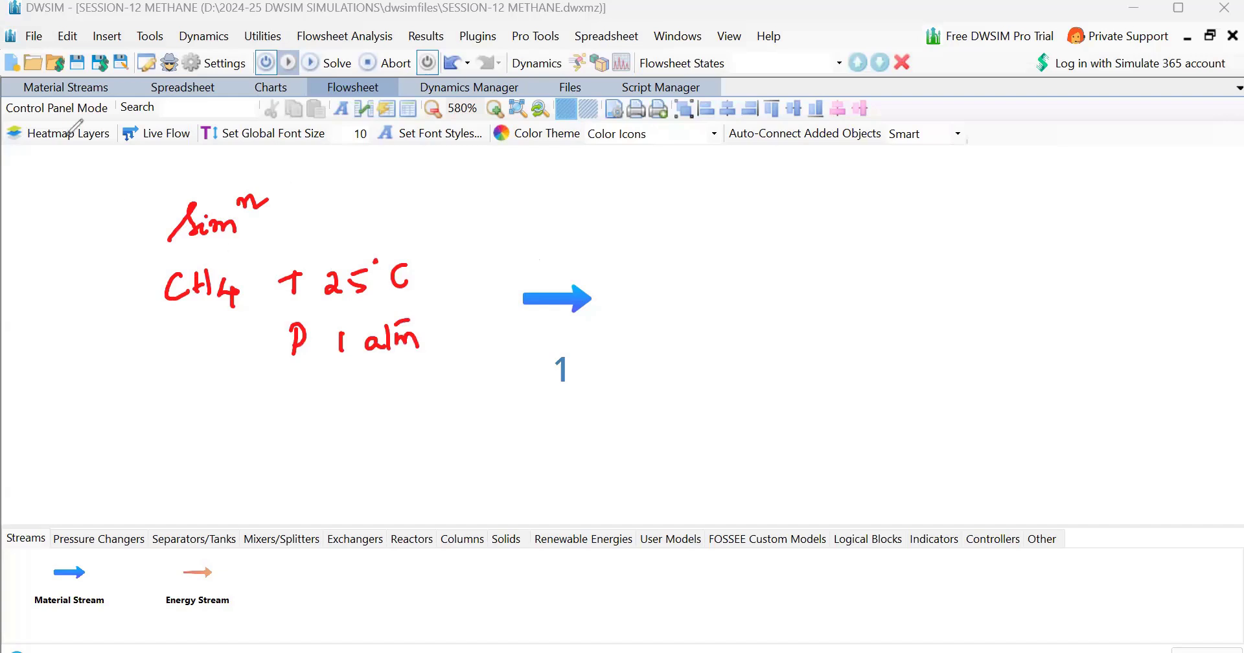
# Open material stream 1's property editor and set the panel to auto-hide
pyautogui.doubleClick(561, 298)
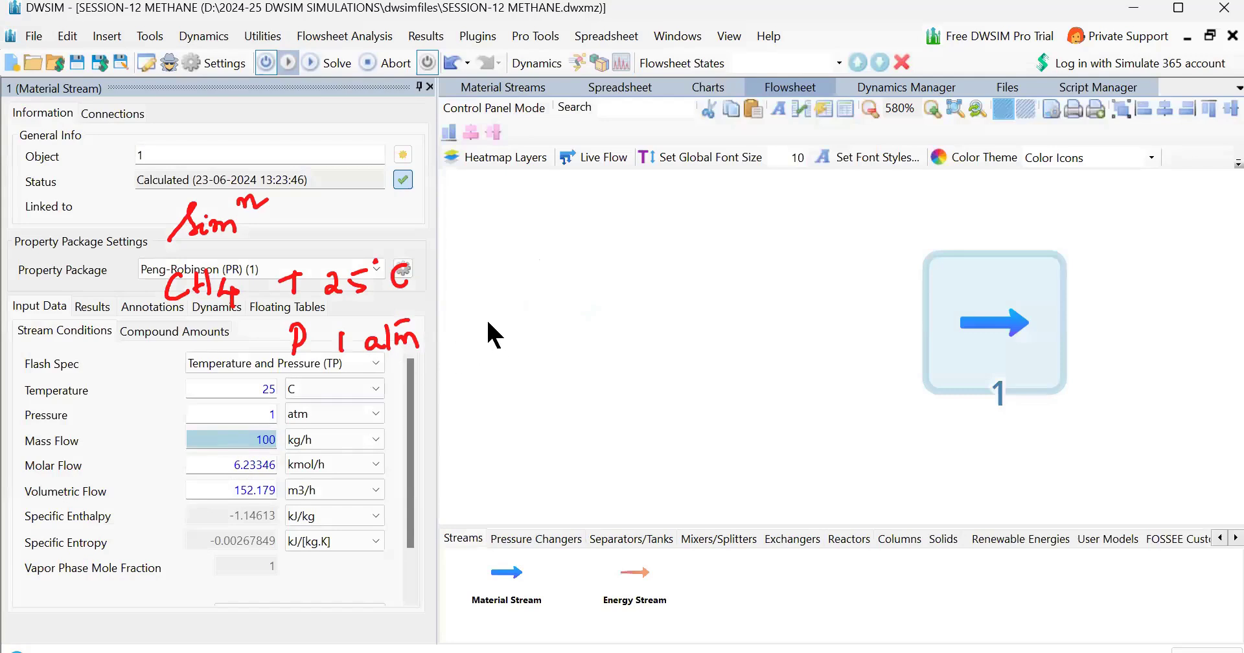
pyautogui.click(418, 87)
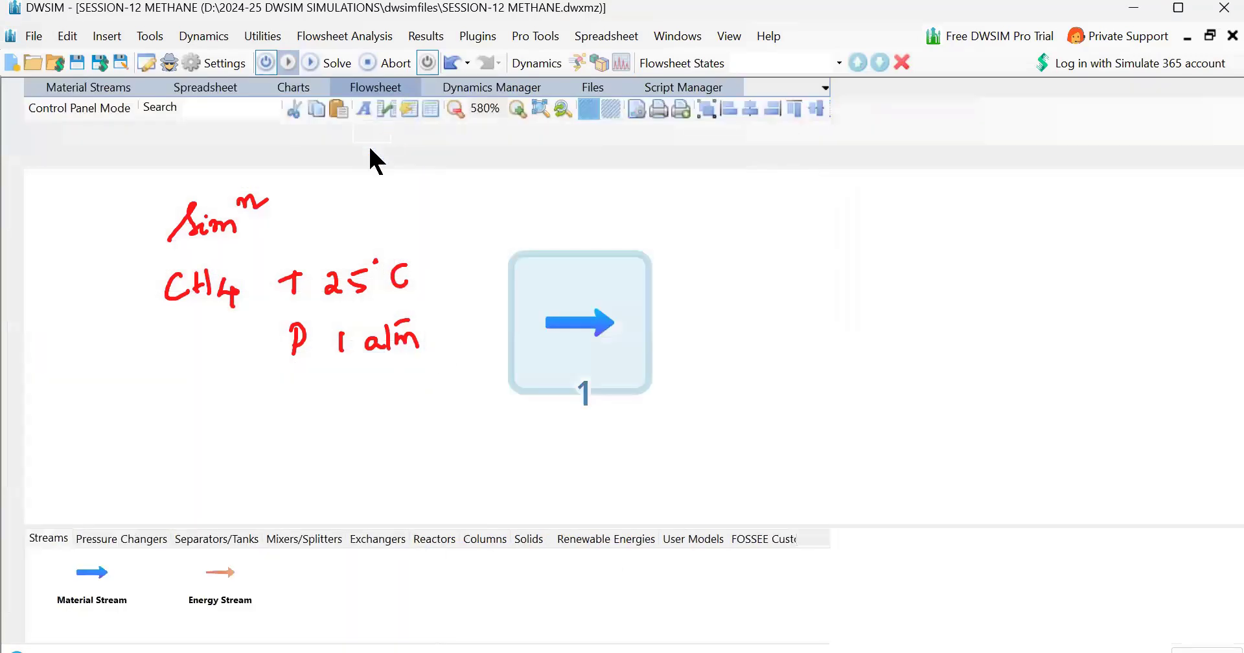
pyautogui.click(300, 393)
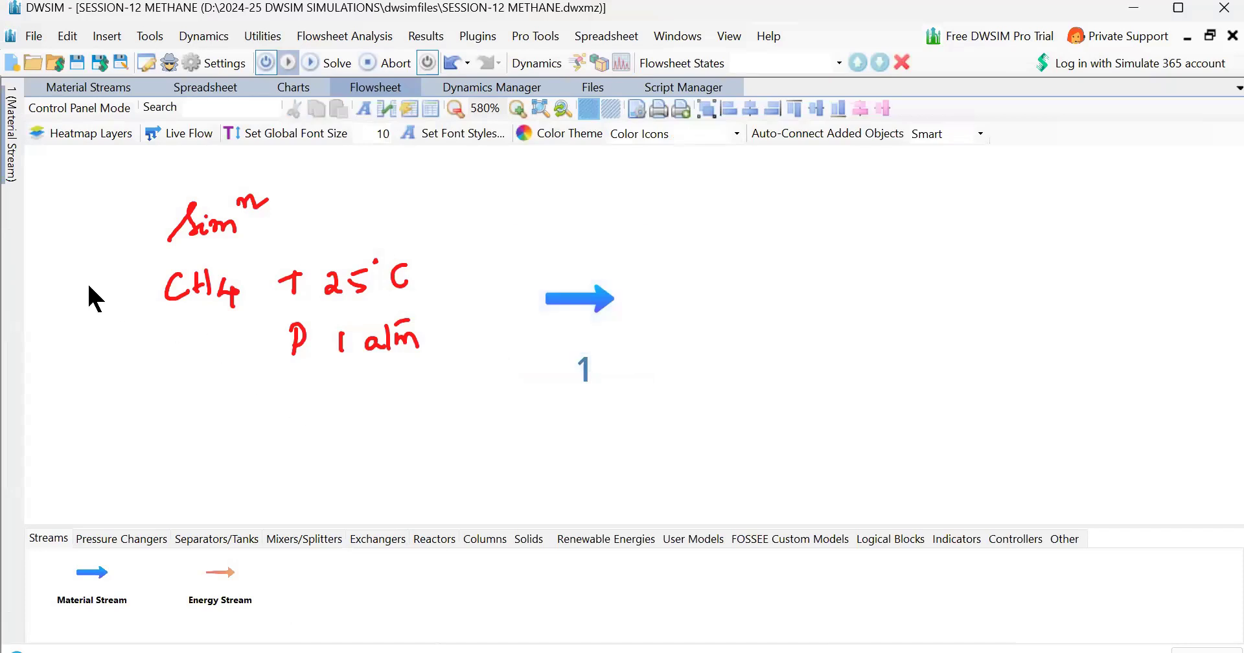
pyautogui.moveTo(329, 396); pyautogui.dragTo(328, 420)
pyautogui.moveTo(340, 404); pyautogui.dragTo(356, 403)
pyautogui.moveTo(380, 404)
pyautogui.mouseDown()
pyautogui.moveTo(424, 391)
pyautogui.moveTo(449, 422)
pyautogui.mouseUp()
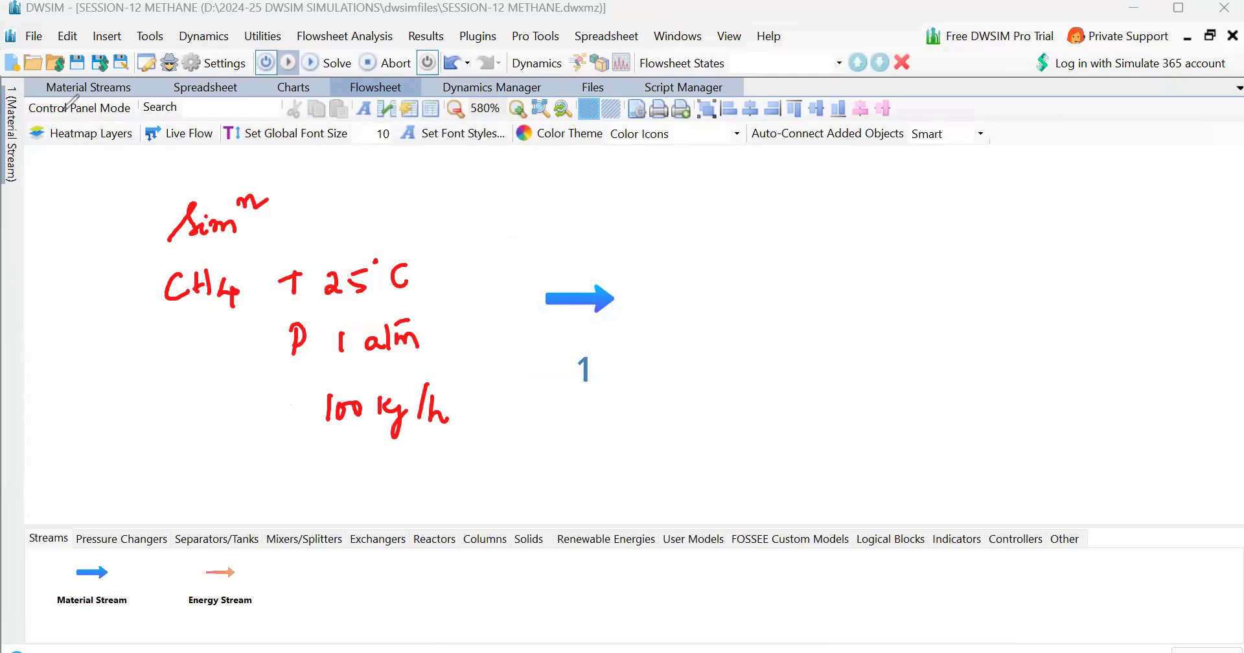
pyautogui.moveTo(112, 186); pyautogui.dragTo(214, 245)
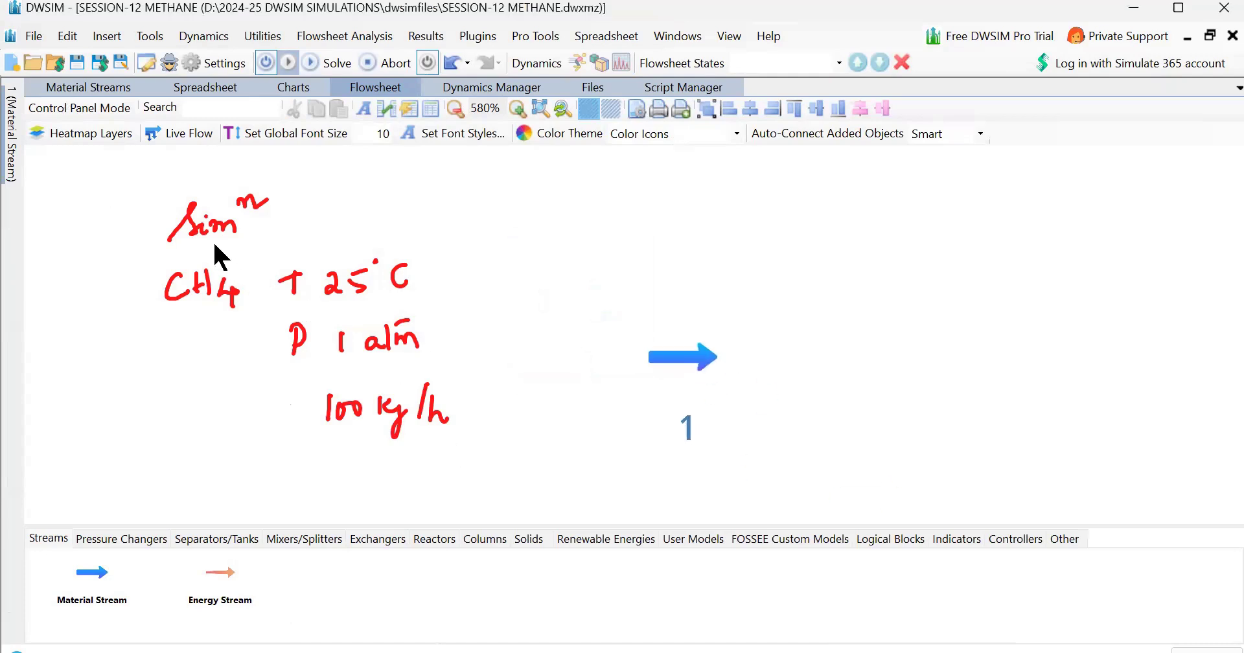
pyautogui.moveTo(152, 179)
pyautogui.mouseDown()
pyautogui.moveTo(164, 265)
pyautogui.moveTo(117, 154)
pyautogui.mouseUp()
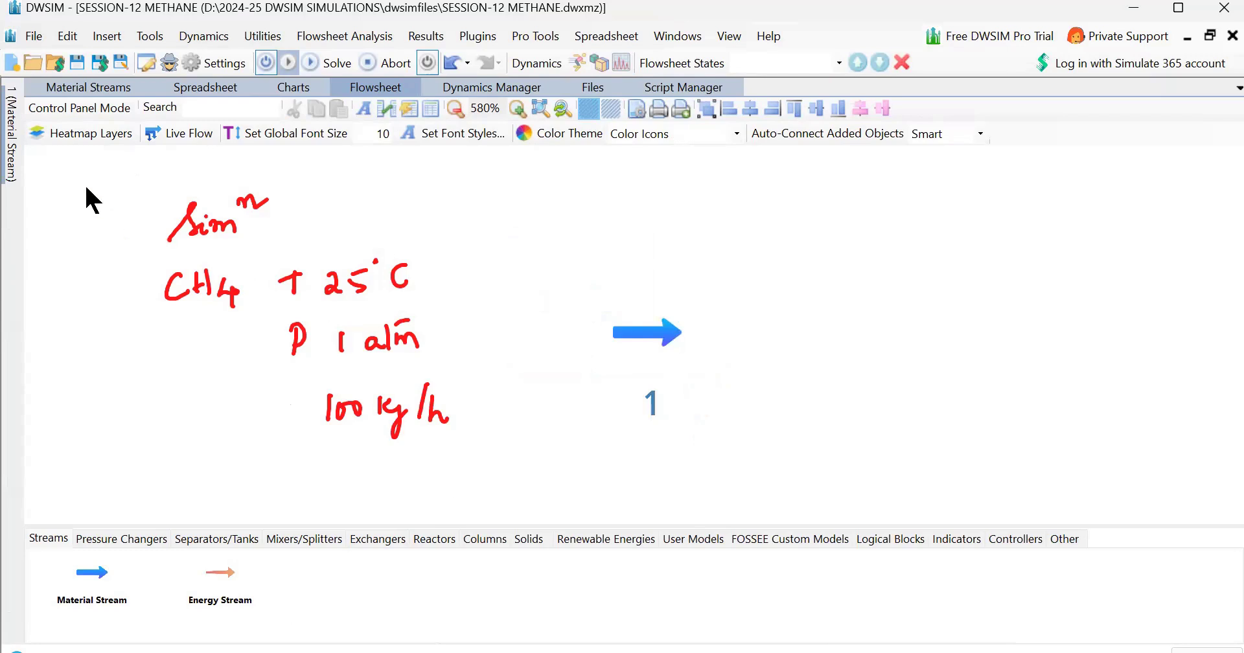
pyautogui.moveTo(277, 276); pyautogui.dragTo(304, 259)
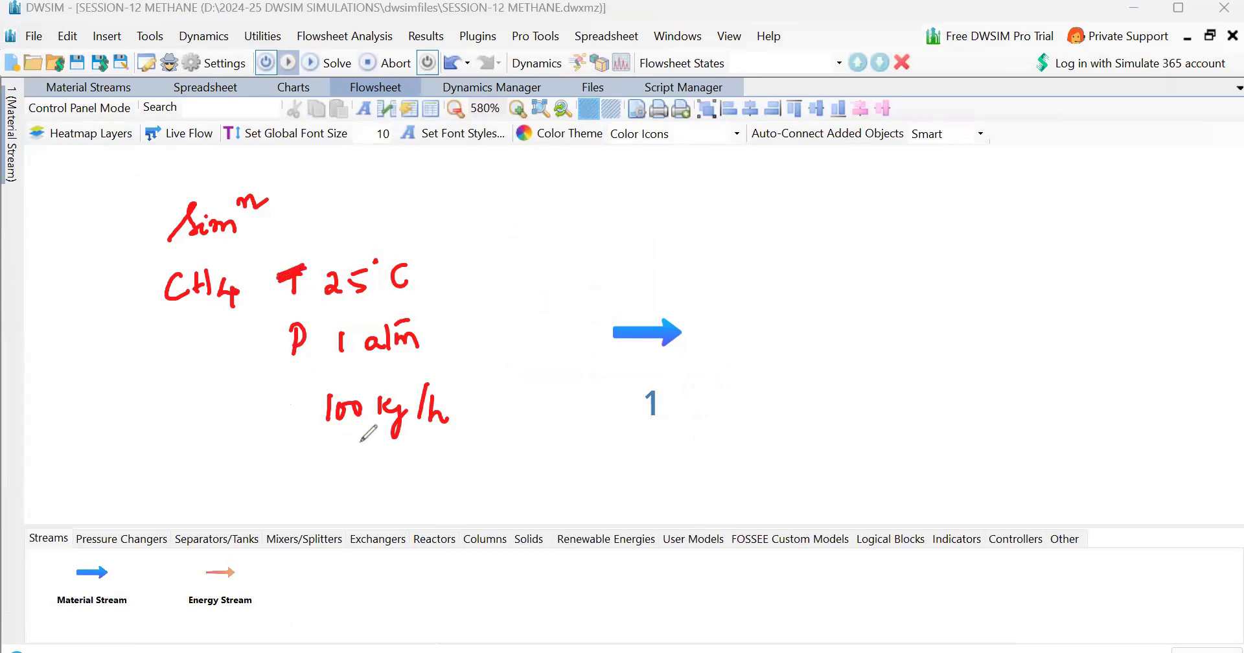
pyautogui.moveTo(182, 319)
pyautogui.mouseDown()
pyautogui.moveTo(155, 326)
pyautogui.moveTo(237, 315)
pyautogui.mouseUp()
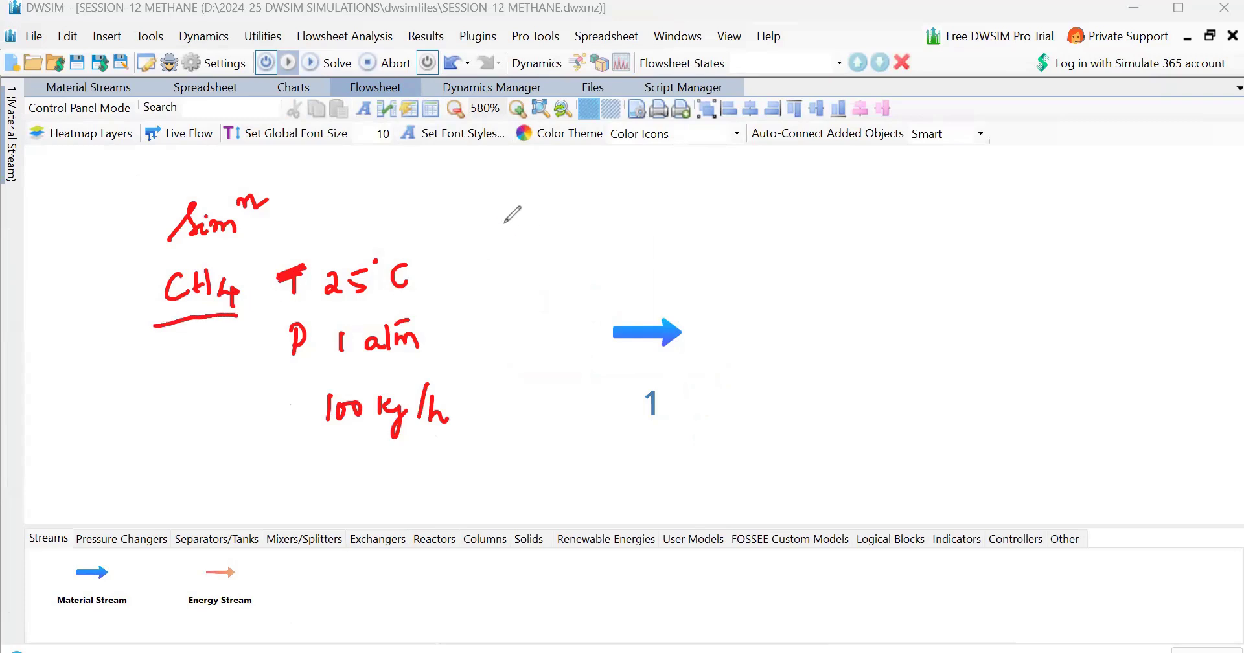
pyautogui.moveTo(241, 263)
pyautogui.mouseDown()
pyautogui.moveTo(327, 218)
pyautogui.moveTo(494, 172)
pyautogui.moveTo(518, 185)
pyautogui.moveTo(522, 171)
pyautogui.moveTo(543, 193)
pyautogui.mouseUp()
pyautogui.moveTo(558, 175)
pyautogui.mouseDown()
pyautogui.moveTo(549, 191)
pyautogui.moveTo(680, 197)
pyautogui.moveTo(673, 216)
pyautogui.mouseUp()
pyautogui.moveTo(720, 204)
pyautogui.mouseDown()
pyautogui.moveTo(725, 185)
pyautogui.moveTo(728, 202)
pyautogui.moveTo(791, 184)
pyautogui.mouseUp()
pyautogui.moveTo(772, 200)
pyautogui.mouseDown()
pyautogui.moveTo(850, 191)
pyautogui.moveTo(869, 205)
pyautogui.moveTo(934, 202)
pyautogui.moveTo(956, 173)
pyautogui.moveTo(973, 199)
pyautogui.mouseUp()
pyautogui.click(920, 196)
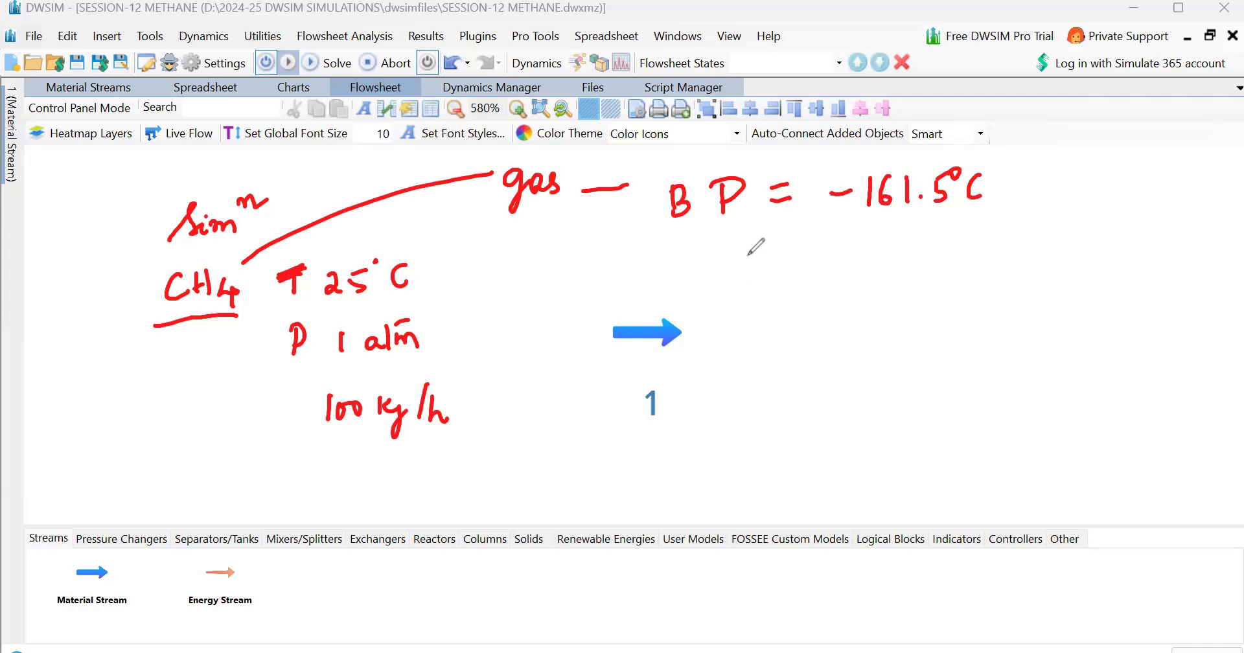
pyautogui.moveTo(739, 245)
pyautogui.mouseDown()
pyautogui.moveTo(737, 275)
pyautogui.moveTo(794, 257)
pyautogui.mouseUp()
pyautogui.moveTo(778, 271); pyautogui.dragTo(823, 274)
pyautogui.moveTo(854, 258)
pyautogui.mouseDown()
pyautogui.moveTo(897, 265)
pyautogui.moveTo(890, 236)
pyautogui.mouseUp()
pyautogui.moveTo(739, 271); pyautogui.dragTo(733, 296)
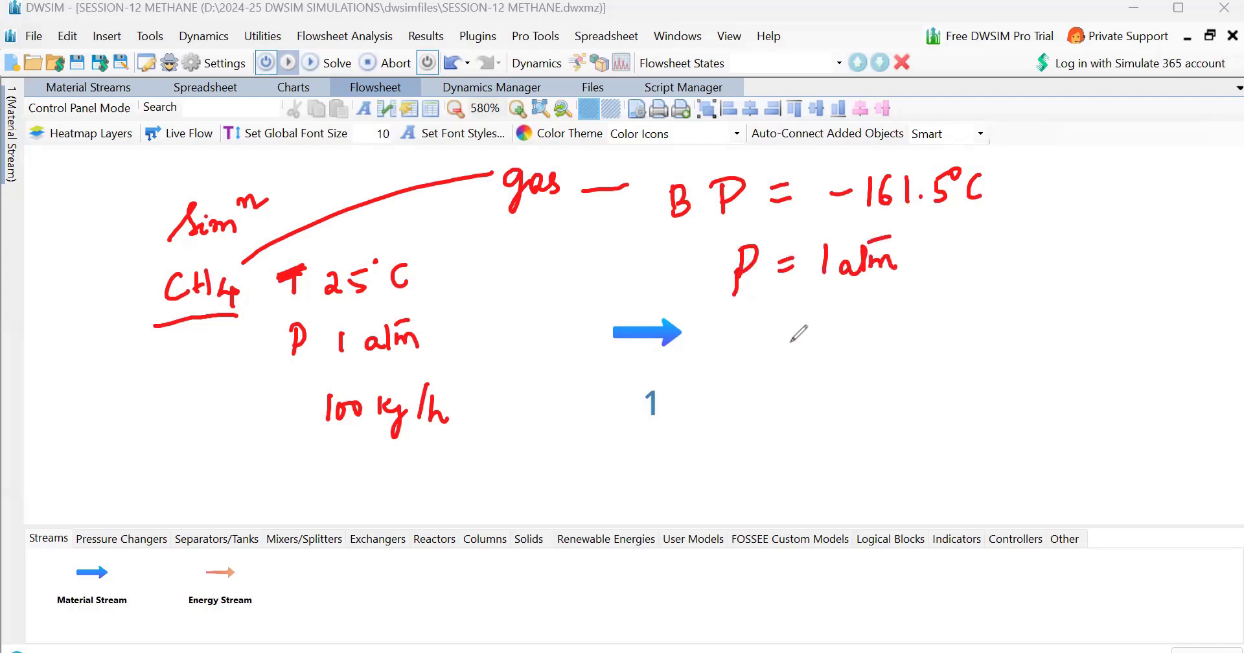
pyautogui.click(793, 319)
pyautogui.moveTo(766, 335)
pyautogui.mouseDown()
pyautogui.moveTo(801, 317)
pyautogui.moveTo(806, 347)
pyautogui.moveTo(835, 350)
pyautogui.moveTo(793, 319)
pyautogui.mouseUp()
pyautogui.moveTo(875, 339); pyautogui.dragTo(896, 347)
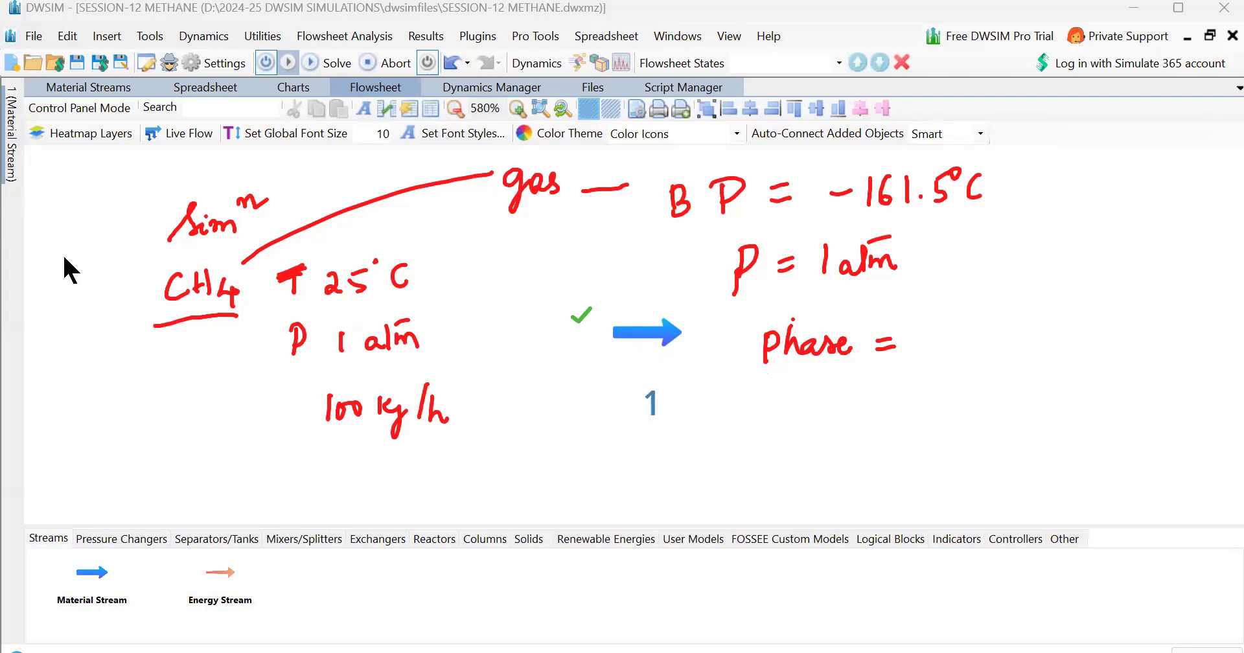
pyautogui.click(254, 381)
pyautogui.moveTo(154, 347); pyautogui.dragTo(241, 332)
pyautogui.moveTo(266, 309); pyautogui.dragTo(264, 265)
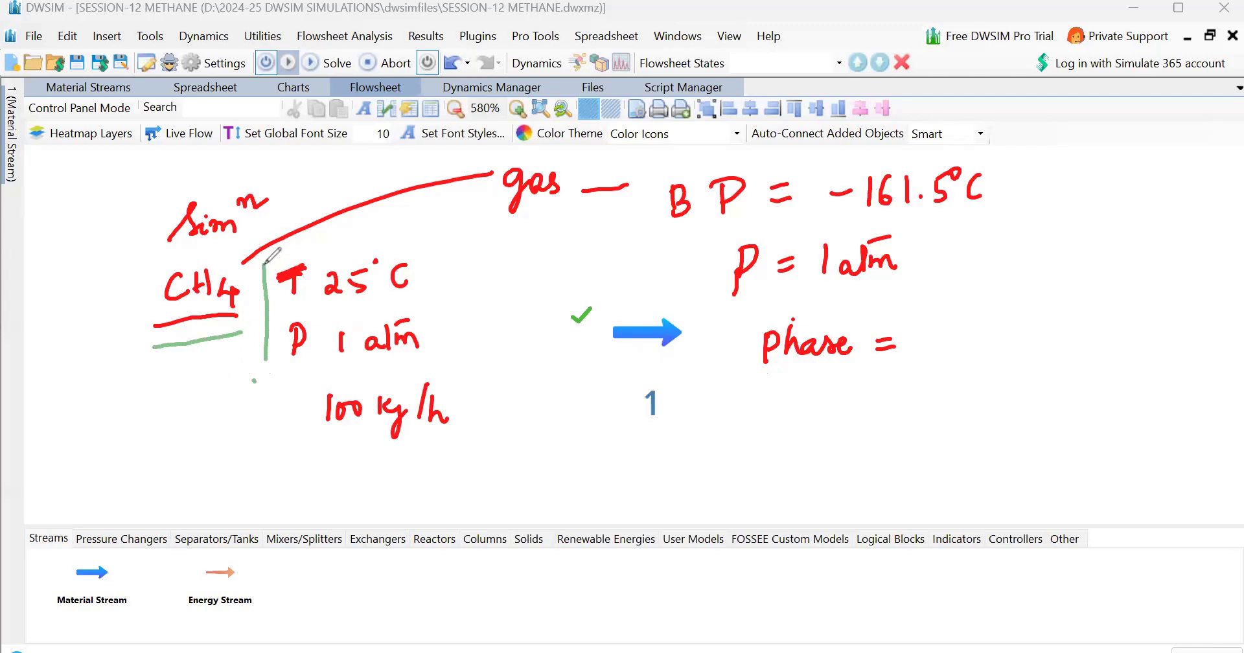
pyautogui.moveTo(281, 395)
pyautogui.mouseDown()
pyautogui.moveTo(283, 443)
pyautogui.moveTo(299, 389)
pyautogui.moveTo(432, 372)
pyautogui.moveTo(470, 418)
pyautogui.moveTo(471, 443)
pyautogui.mouseUp()
pyautogui.moveTo(275, 455); pyautogui.dragTo(470, 439)
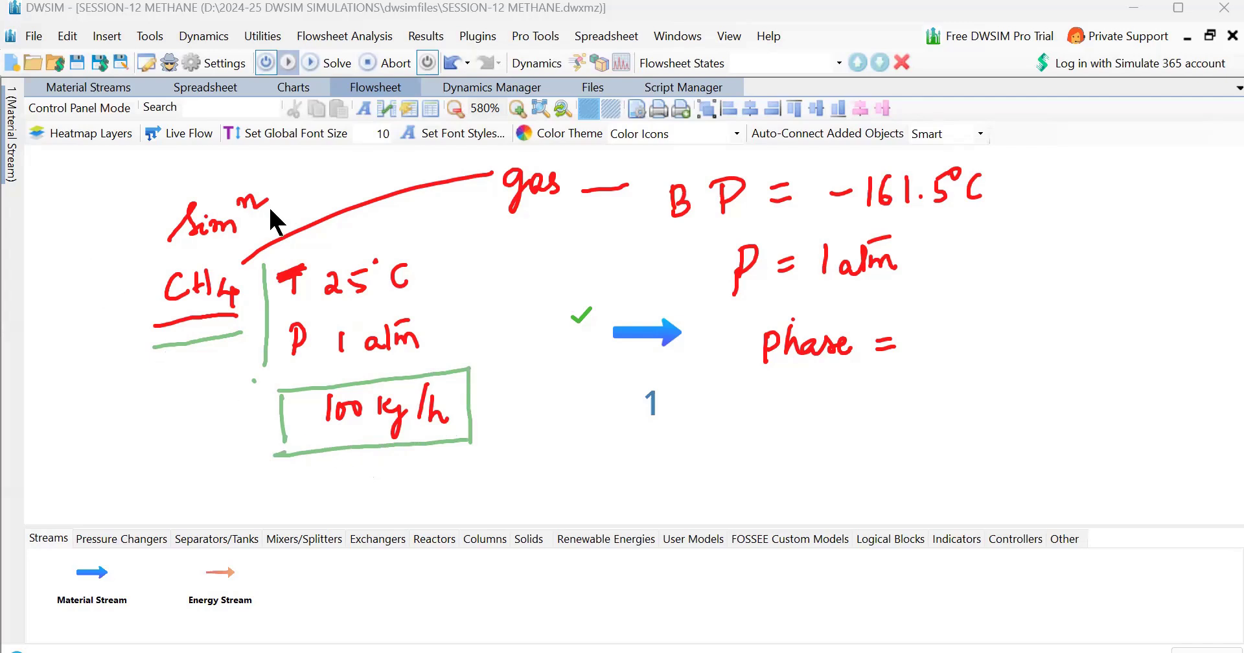
pyautogui.moveTo(174, 234)
pyautogui.mouseDown()
pyautogui.moveTo(237, 295)
pyautogui.moveTo(197, 340)
pyautogui.moveTo(396, 278)
pyautogui.moveTo(360, 273)
pyautogui.mouseUp()
pyautogui.moveTo(297, 338)
pyautogui.mouseDown()
pyautogui.moveTo(382, 337)
pyautogui.moveTo(389, 405)
pyautogui.moveTo(441, 411)
pyautogui.moveTo(329, 408)
pyautogui.moveTo(417, 344)
pyautogui.moveTo(581, 315)
pyautogui.moveTo(531, 191)
pyautogui.moveTo(975, 184)
pyautogui.moveTo(824, 259)
pyautogui.moveTo(888, 259)
pyautogui.mouseUp()
pyautogui.moveTo(816, 343)
pyautogui.mouseDown()
pyautogui.moveTo(768, 346)
pyautogui.moveTo(884, 346)
pyautogui.mouseUp()
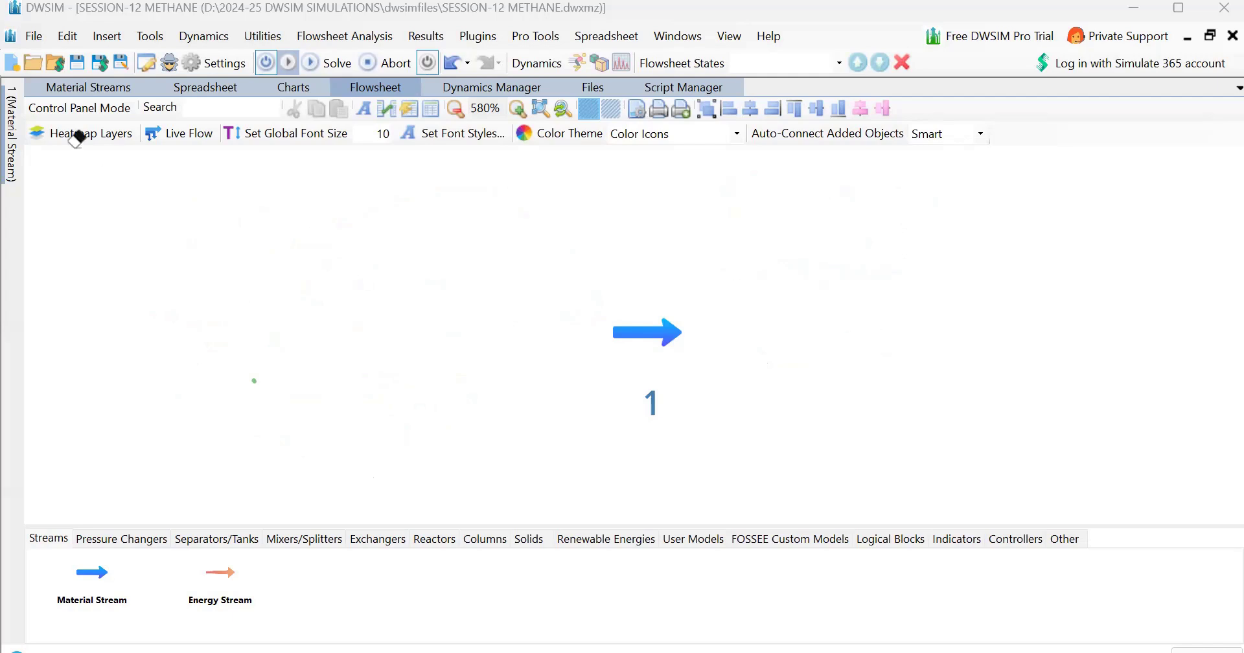
# Rename material stream 1 as METHANE in its property editor
pyautogui.click(646, 341)
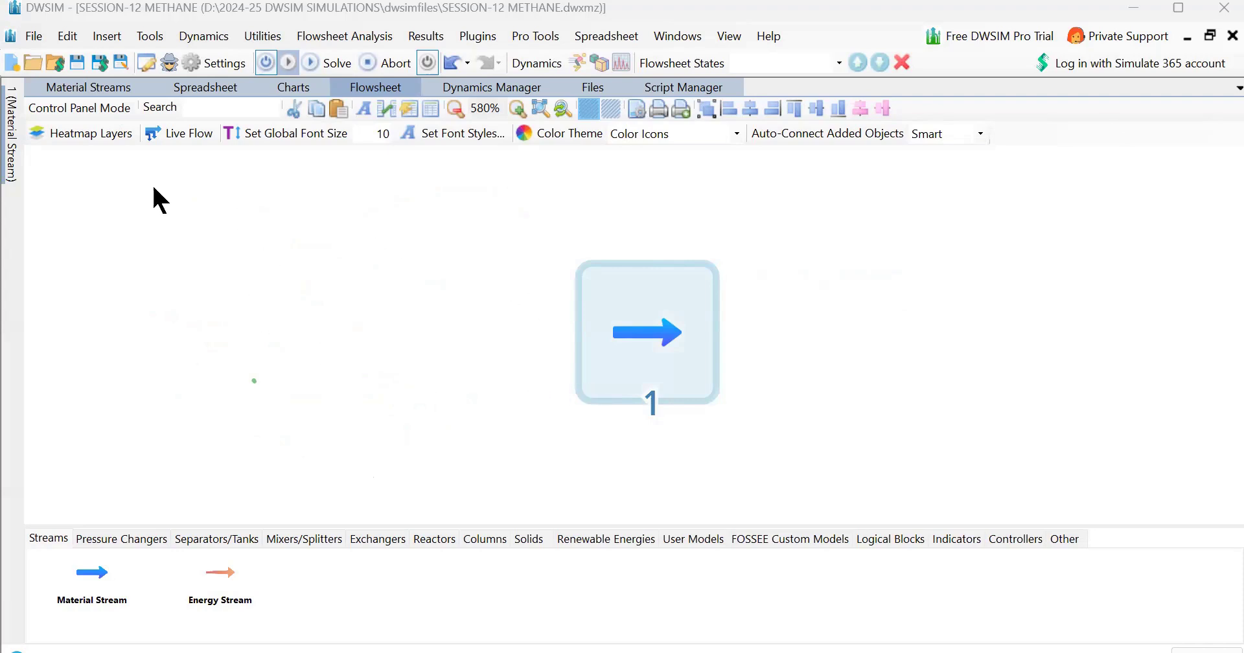
pyautogui.moveTo(17, 152)
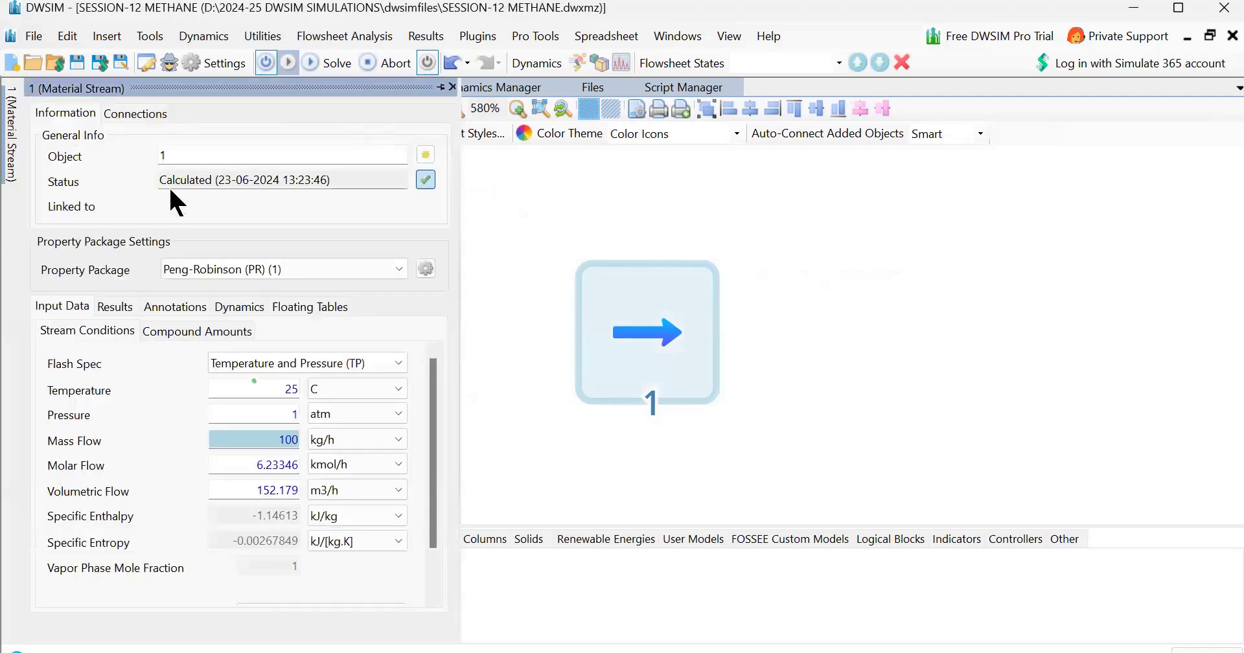
pyautogui.click(170, 153)
pyautogui.press('BackSpace')
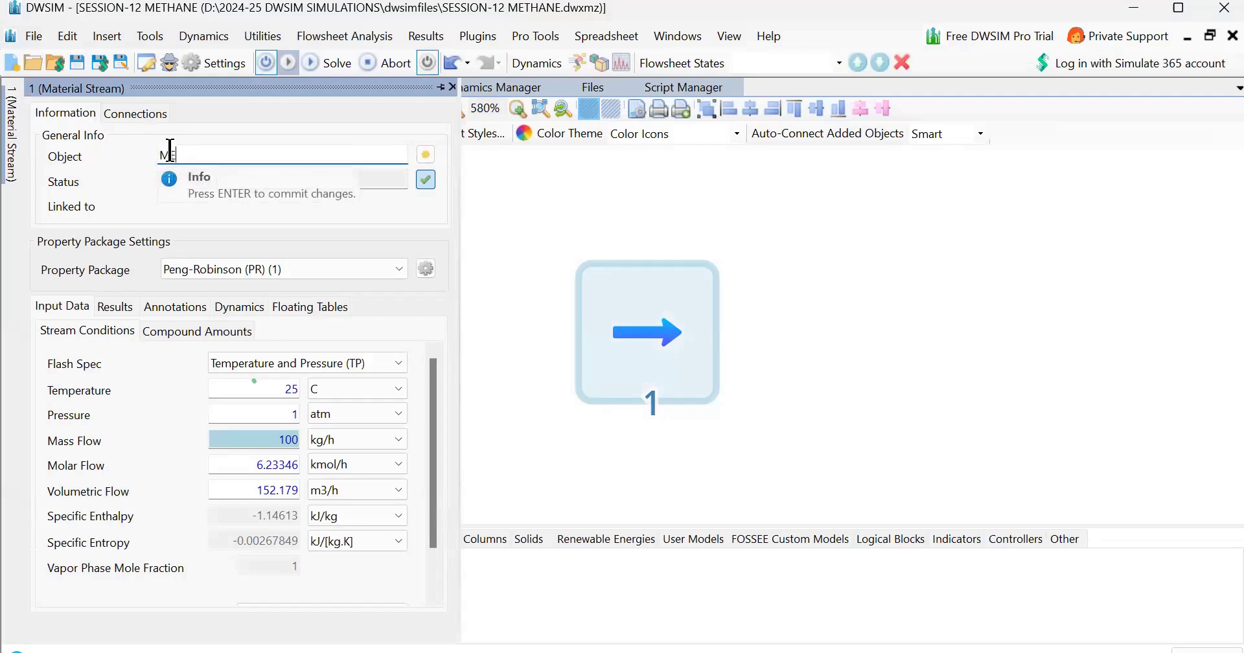
pyautogui.write('METHANE')
pyautogui.press('Return')
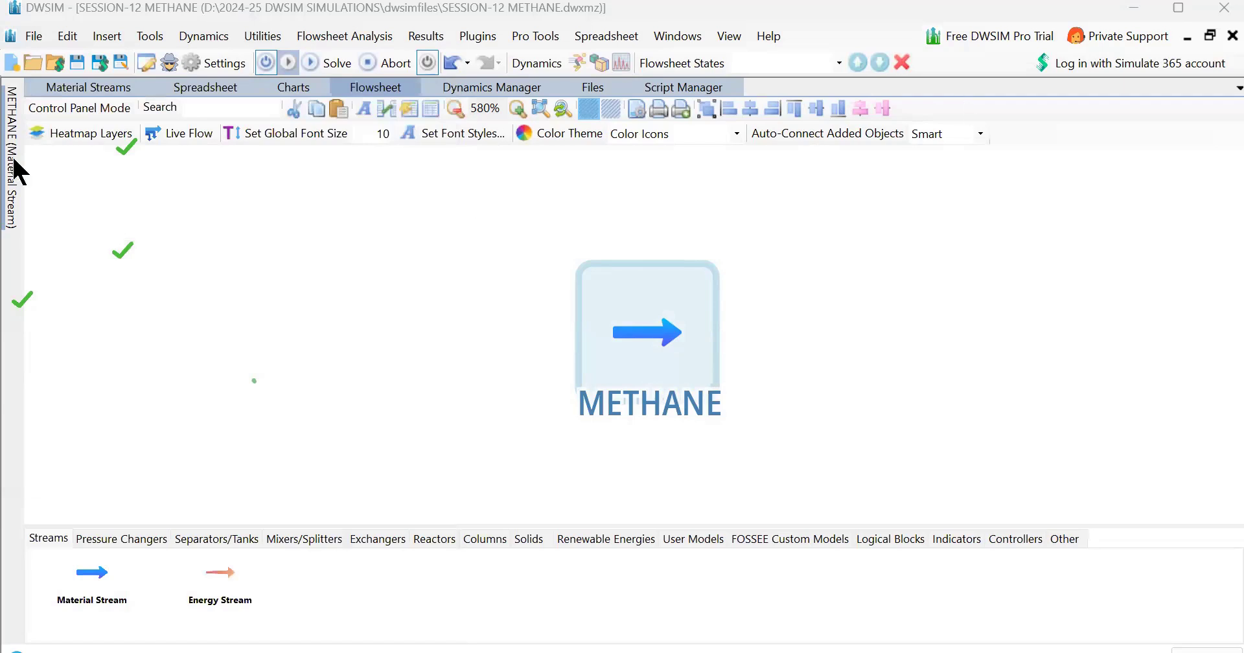
pyautogui.moveTo(13, 167)
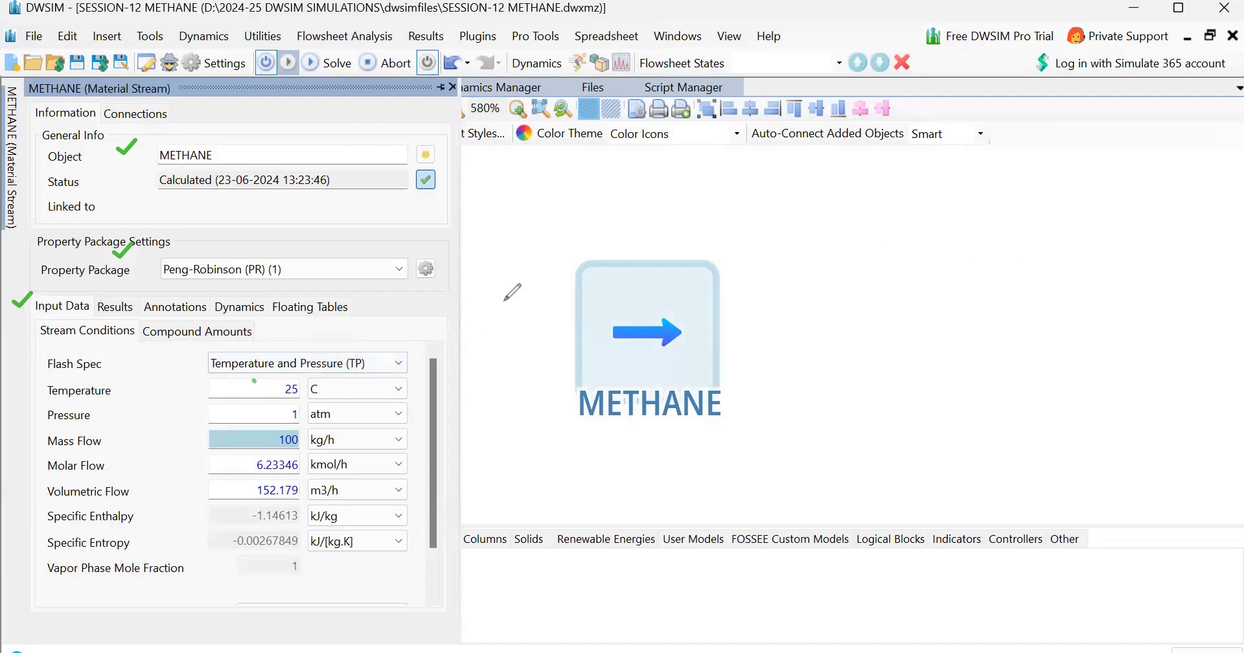
pyautogui.moveTo(120, 366); pyautogui.dragTo(167, 367)
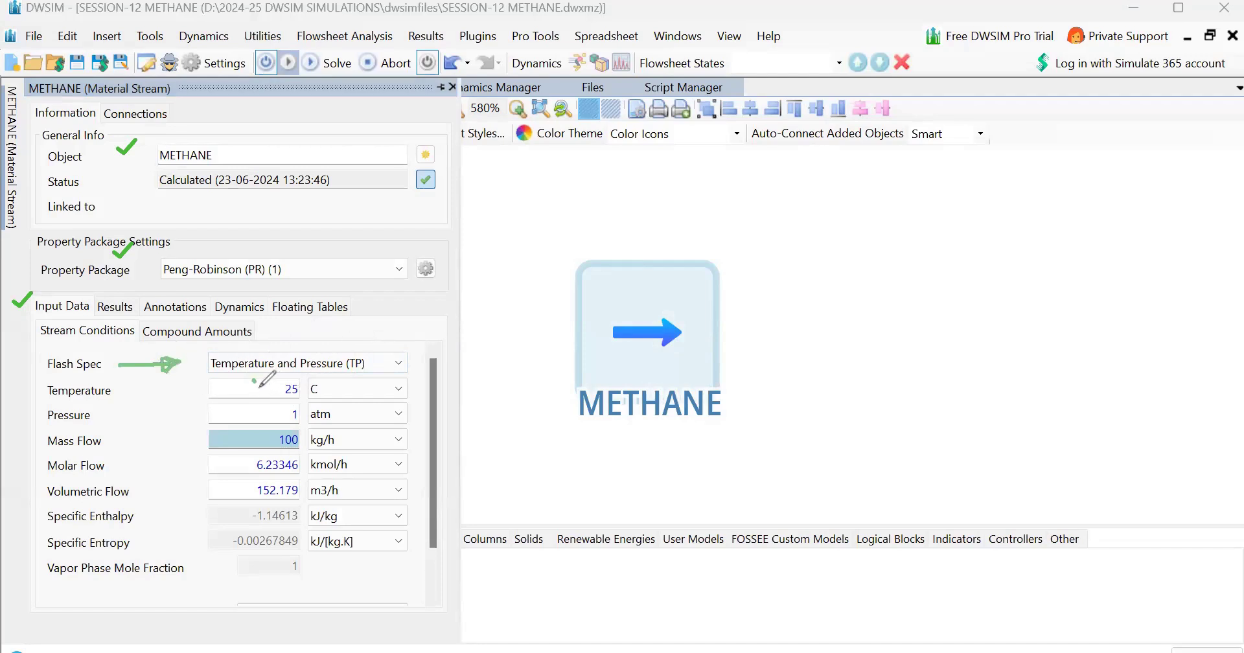
pyautogui.moveTo(138, 390); pyautogui.dragTo(160, 400)
pyautogui.moveTo(173, 381); pyautogui.dragTo(184, 397)
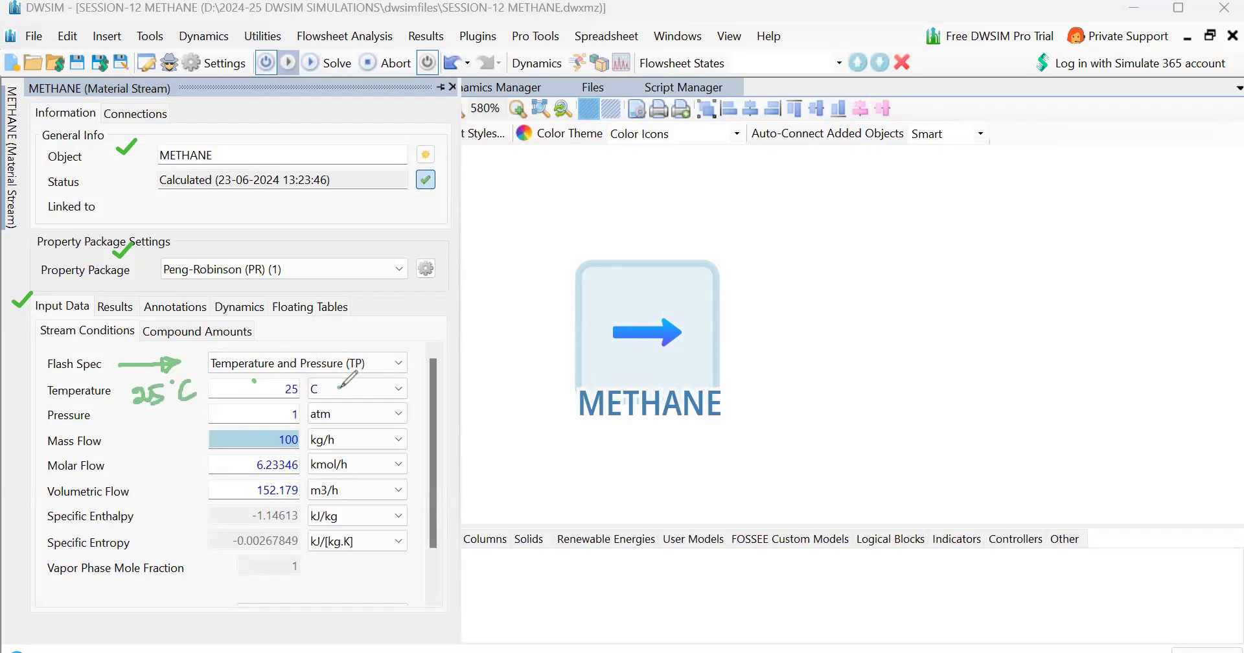
pyautogui.moveTo(338, 388); pyautogui.dragTo(354, 389)
pyautogui.moveTo(143, 415)
pyautogui.mouseDown()
pyautogui.moveTo(141, 432)
pyautogui.moveTo(195, 431)
pyautogui.mouseUp()
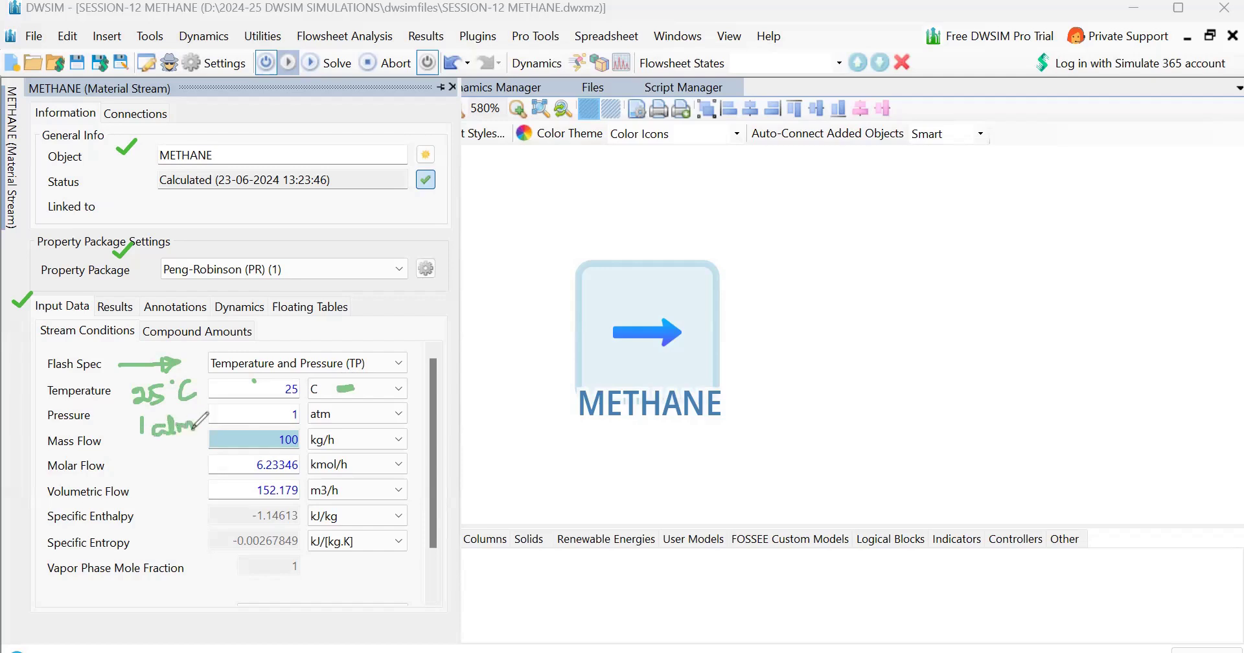
pyautogui.moveTo(339, 409)
pyautogui.mouseDown()
pyautogui.moveTo(356, 409)
pyautogui.moveTo(340, 412)
pyautogui.mouseUp()
pyautogui.moveTo(134, 449); pyautogui.dragTo(206, 443)
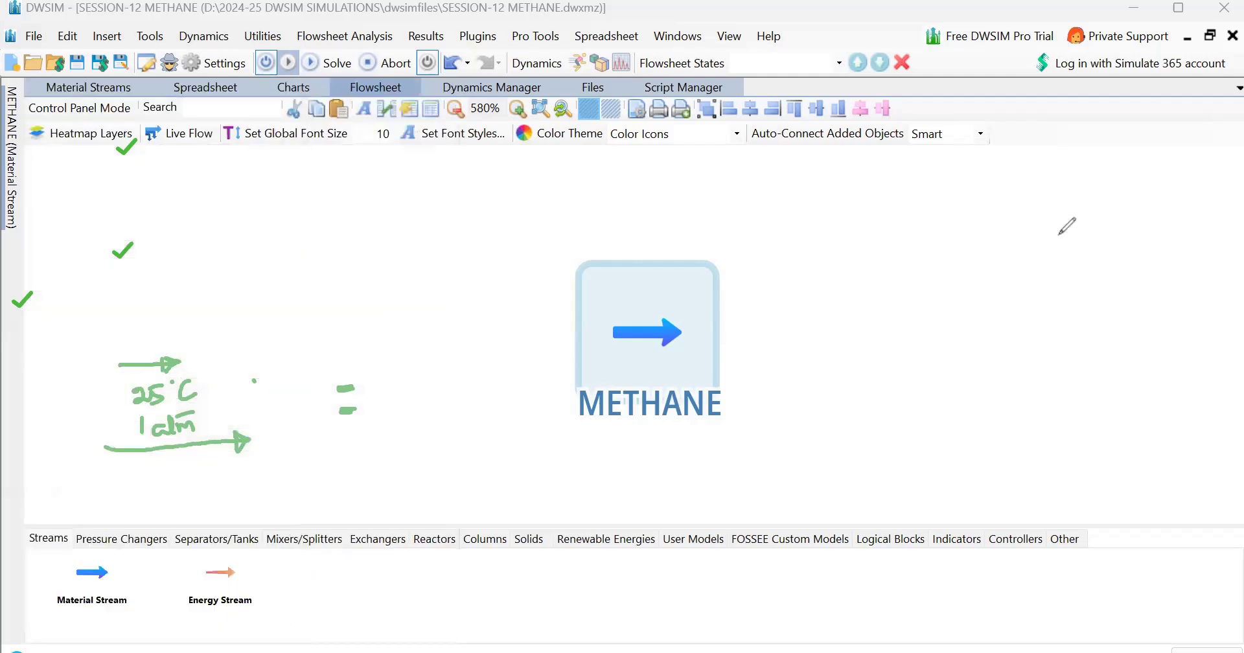
pyautogui.moveTo(133, 146); pyautogui.dragTo(124, 251)
pyautogui.moveTo(46, 317)
pyautogui.mouseDown()
pyautogui.moveTo(163, 471)
pyautogui.moveTo(140, 421)
pyautogui.mouseUp()
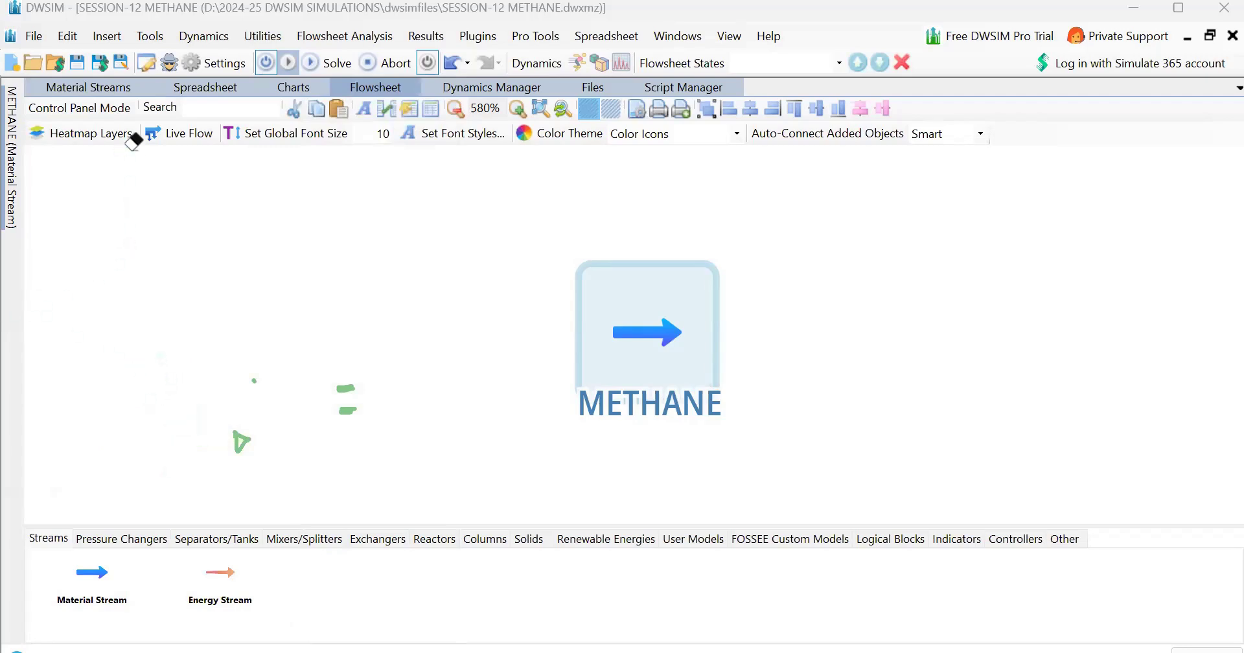
pyautogui.moveTo(241, 443); pyautogui.dragTo(254, 381)
pyautogui.moveTo(347, 411); pyautogui.dragTo(346, 388)
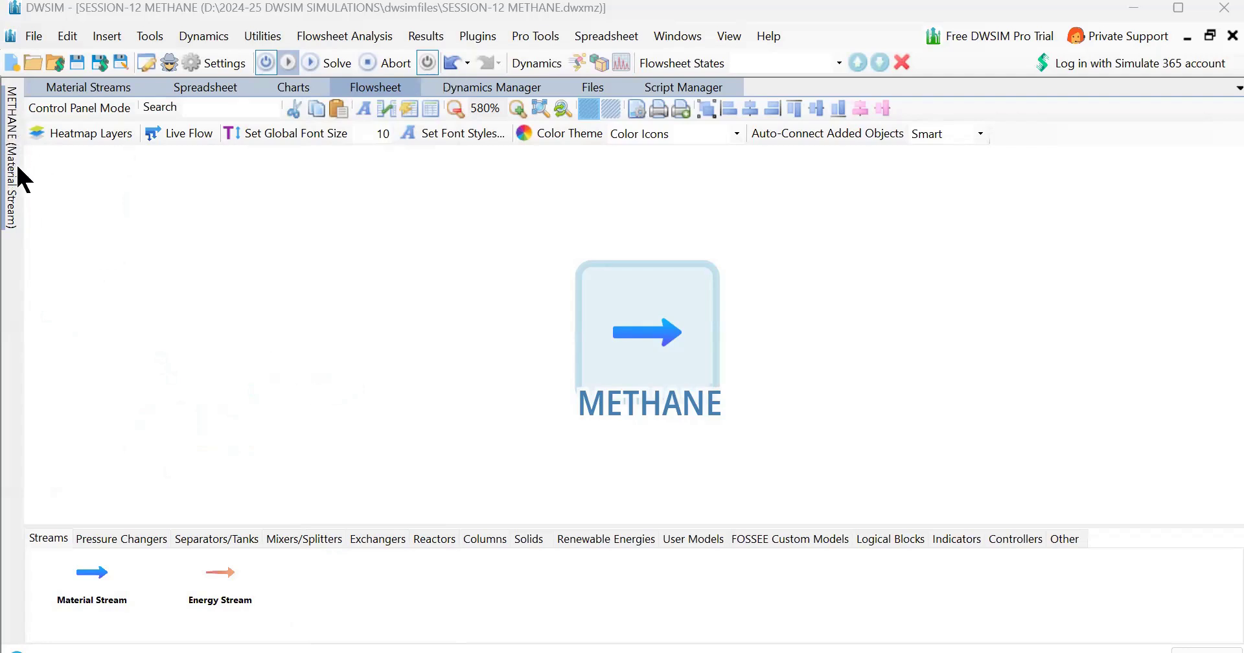
# Solve the flowsheet and pin the METHANE stream's property editor open
pyautogui.moveTo(19, 169)
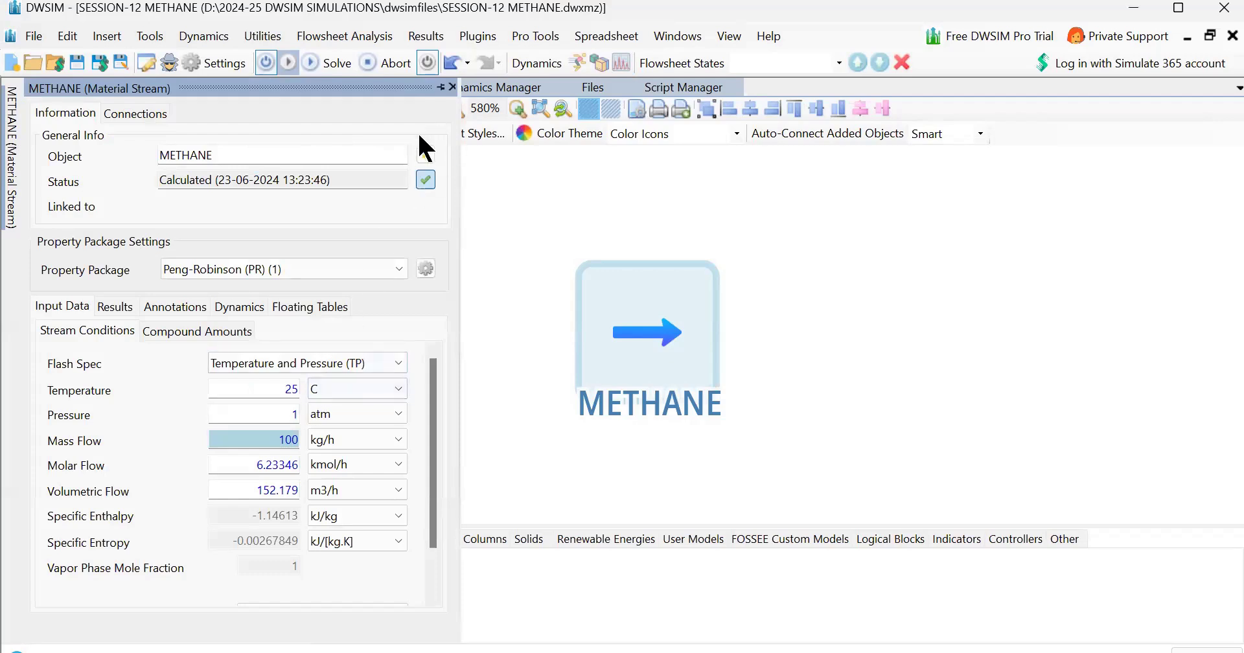
pyautogui.click(312, 83)
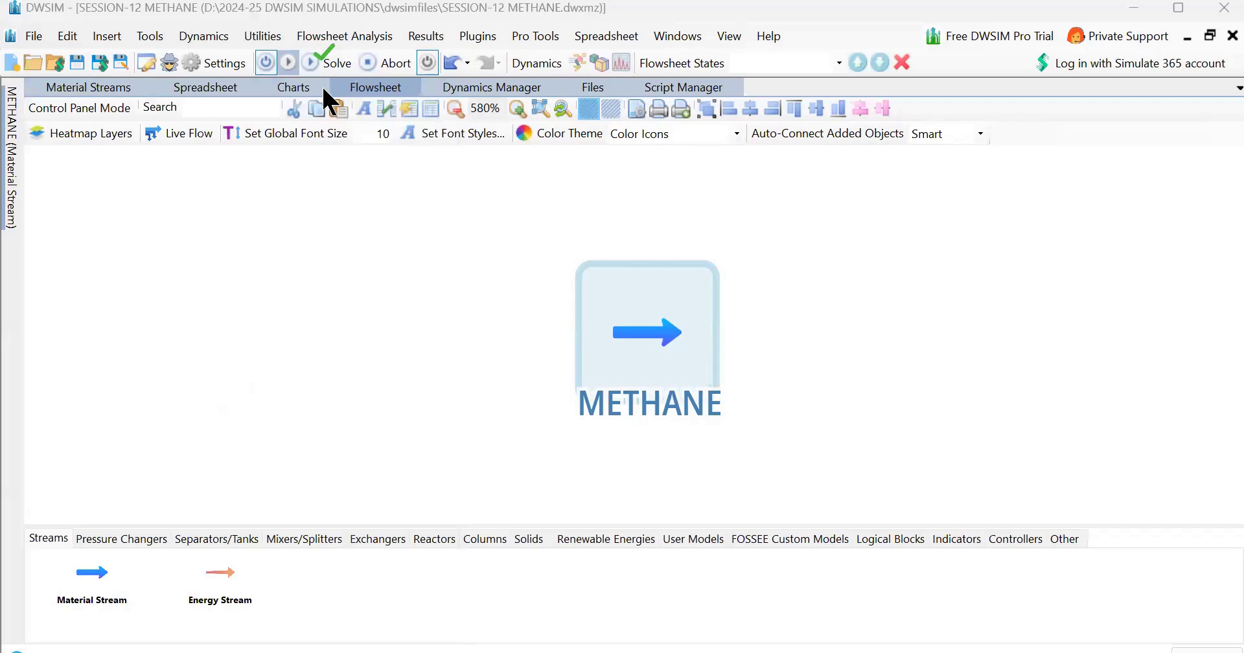
pyautogui.click(12, 142)
pyautogui.click(1046, 119)
pyautogui.click(12, 135)
pyautogui.moveTo(10, 126)
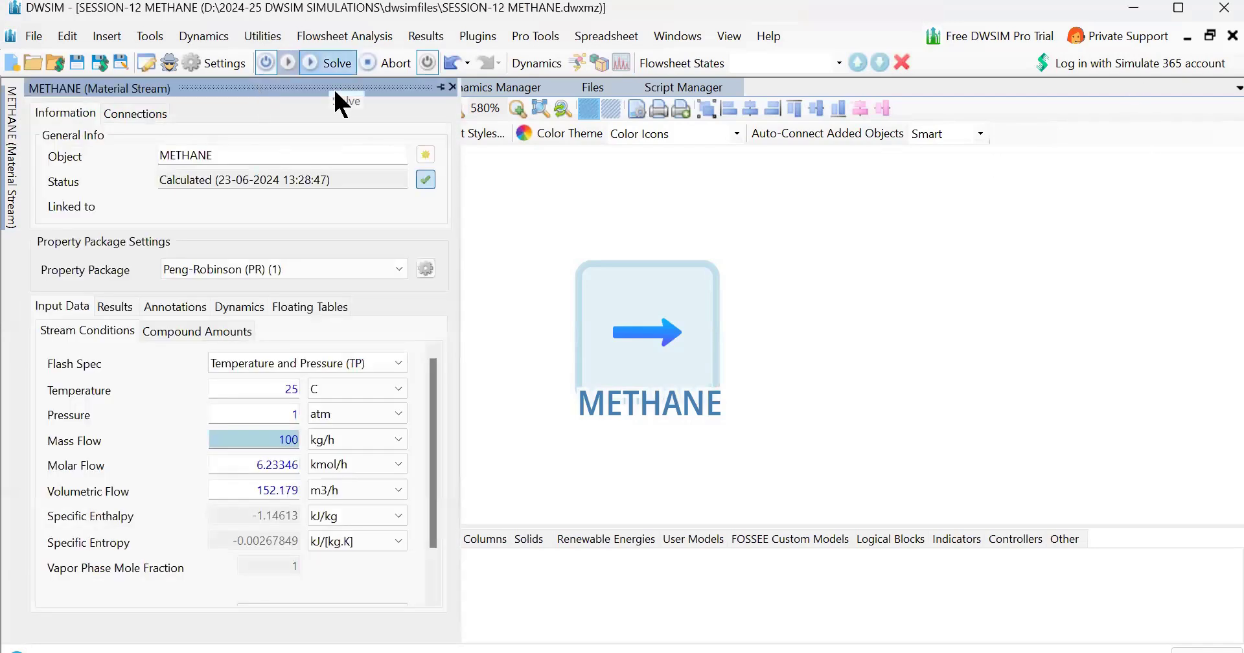
pyautogui.click(331, 65)
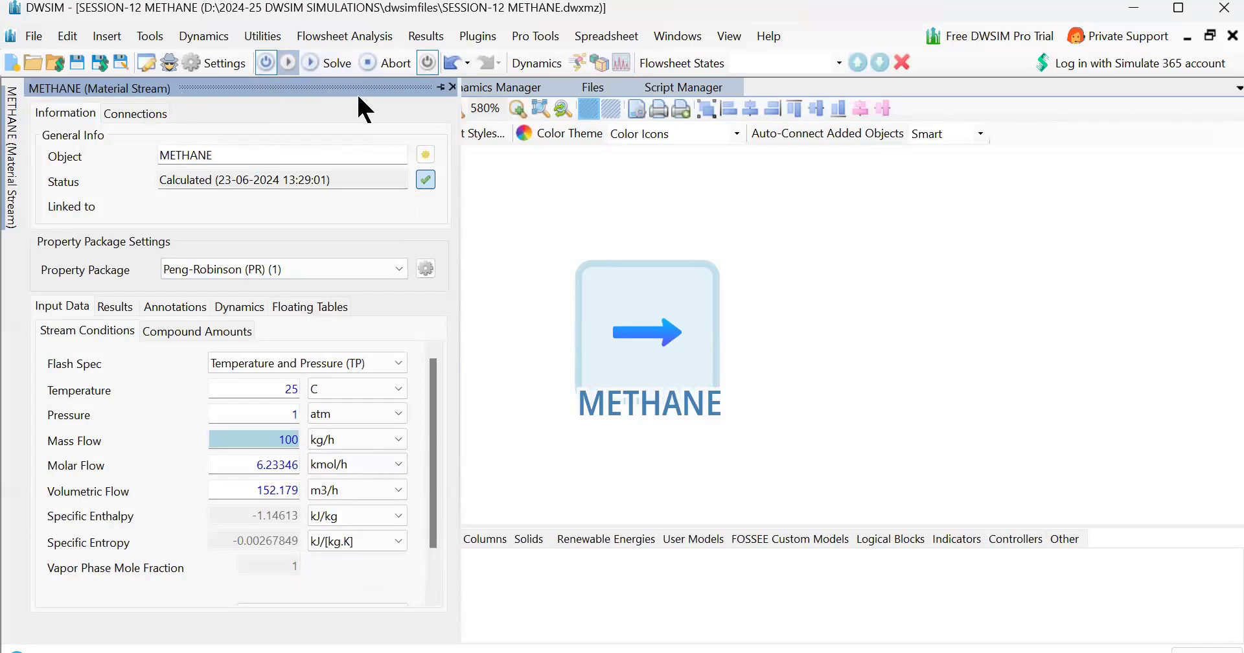
pyautogui.click(441, 86)
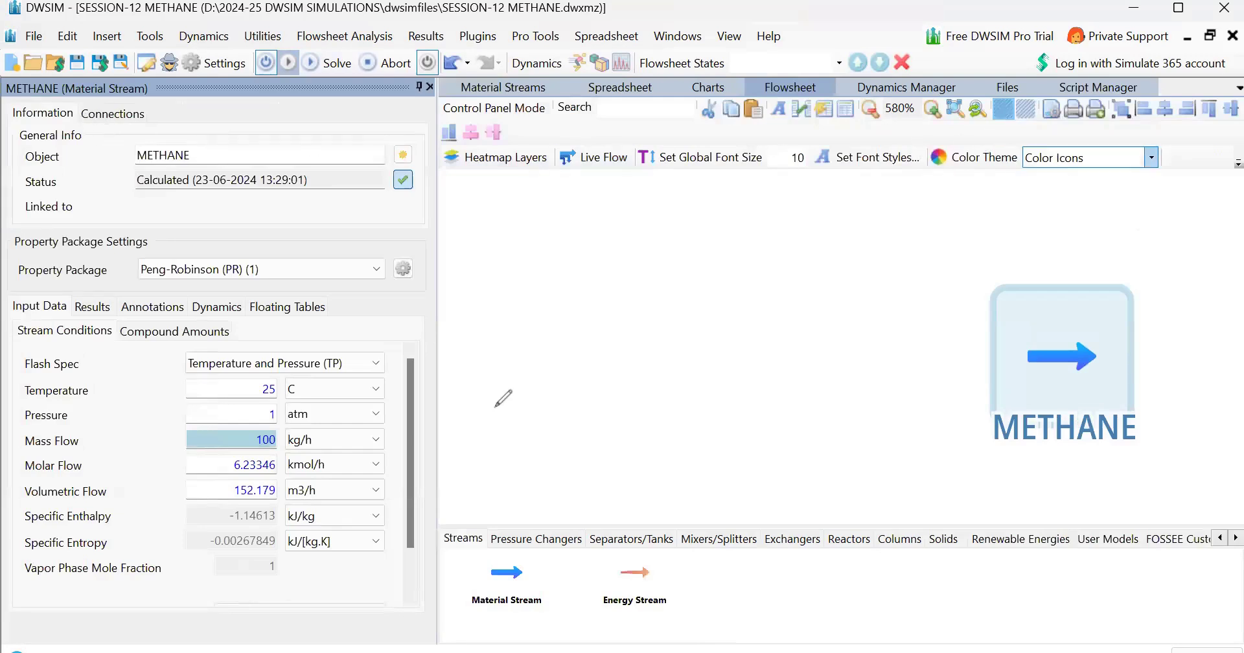
pyautogui.moveTo(283, 548); pyautogui.dragTo(277, 588)
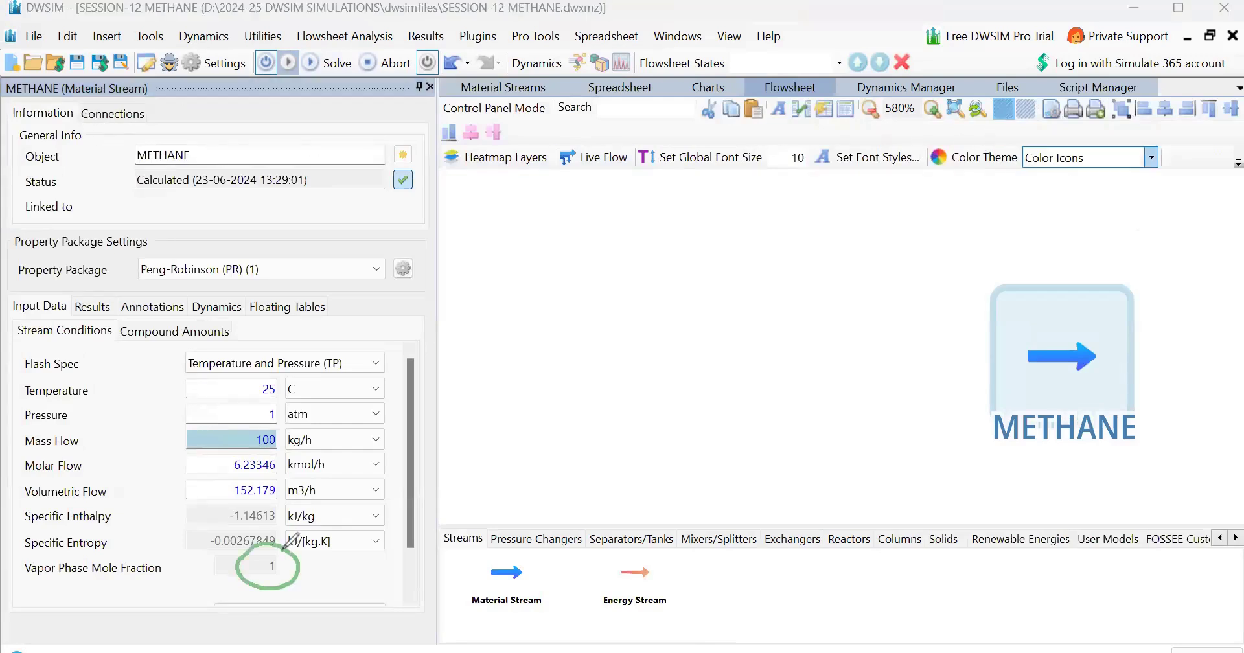
pyautogui.moveTo(577, 231)
pyautogui.mouseDown()
pyautogui.moveTo(683, 224)
pyautogui.moveTo(691, 237)
pyautogui.moveTo(731, 240)
pyautogui.moveTo(751, 215)
pyautogui.mouseUp()
pyautogui.moveTo(469, 238)
pyautogui.mouseDown()
pyautogui.moveTo(478, 259)
pyautogui.moveTo(497, 249)
pyautogui.mouseUp()
pyautogui.moveTo(480, 292)
pyautogui.mouseDown()
pyautogui.moveTo(473, 300)
pyautogui.moveTo(507, 275)
pyautogui.moveTo(512, 289)
pyautogui.moveTo(541, 291)
pyautogui.mouseUp()
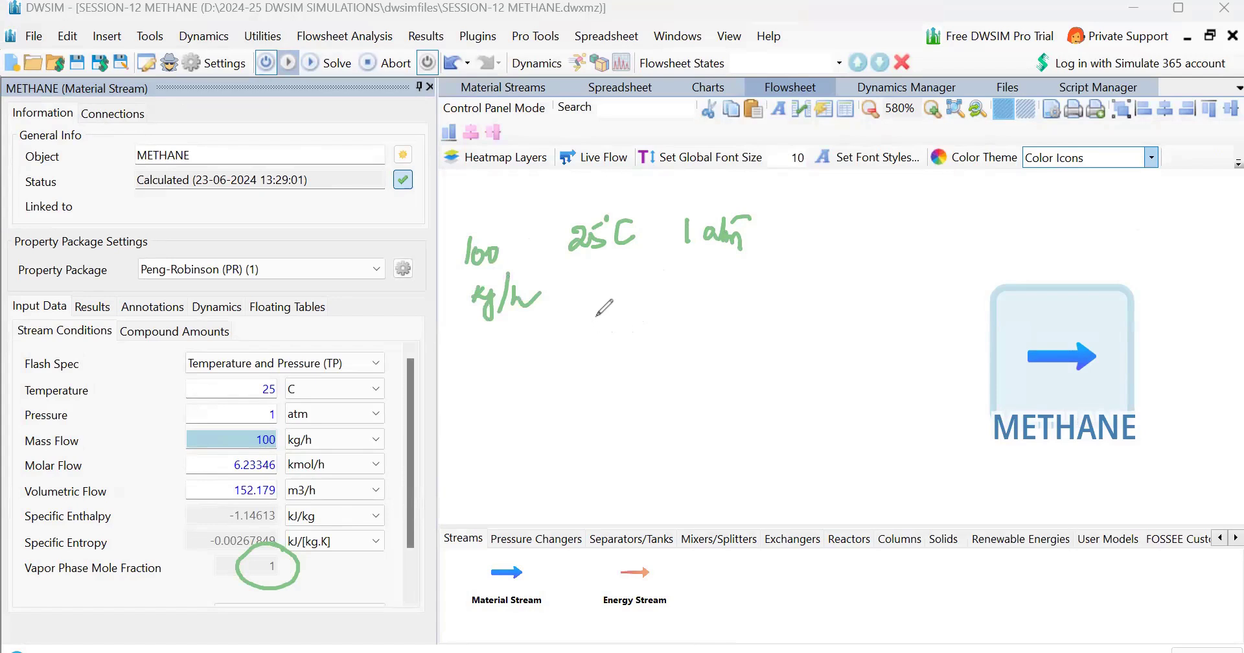
pyautogui.moveTo(610, 296)
pyautogui.mouseDown()
pyautogui.moveTo(594, 340)
pyautogui.moveTo(687, 294)
pyautogui.moveTo(769, 300)
pyautogui.mouseUp()
pyautogui.moveTo(782, 277)
pyautogui.mouseDown()
pyautogui.moveTo(781, 299)
pyautogui.moveTo(805, 293)
pyautogui.mouseUp()
pyautogui.moveTo(794, 285); pyautogui.dragTo(792, 309)
pyautogui.moveTo(842, 268)
pyautogui.mouseDown()
pyautogui.moveTo(874, 301)
pyautogui.moveTo(879, 280)
pyautogui.mouseUp()
pyautogui.moveTo(837, 317); pyautogui.dragTo(886, 309)
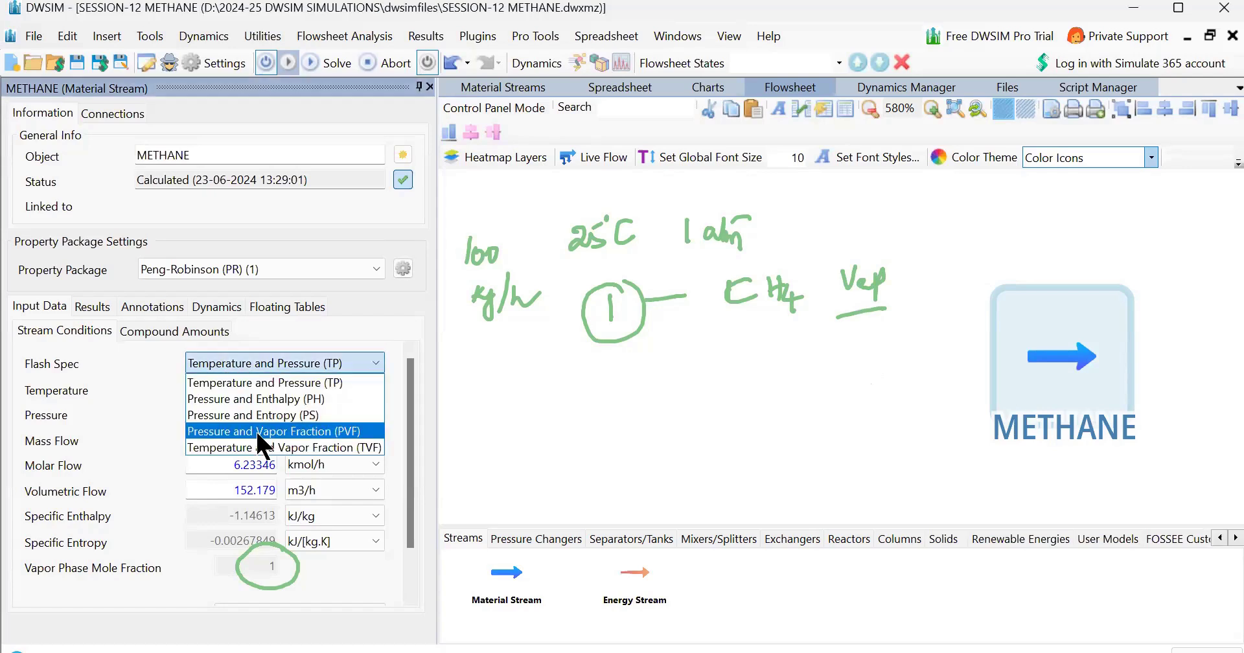
# Set the METHANE stream's flash specification to Pressure and Vapor Fraction (PVF)
pyautogui.click(256, 428)
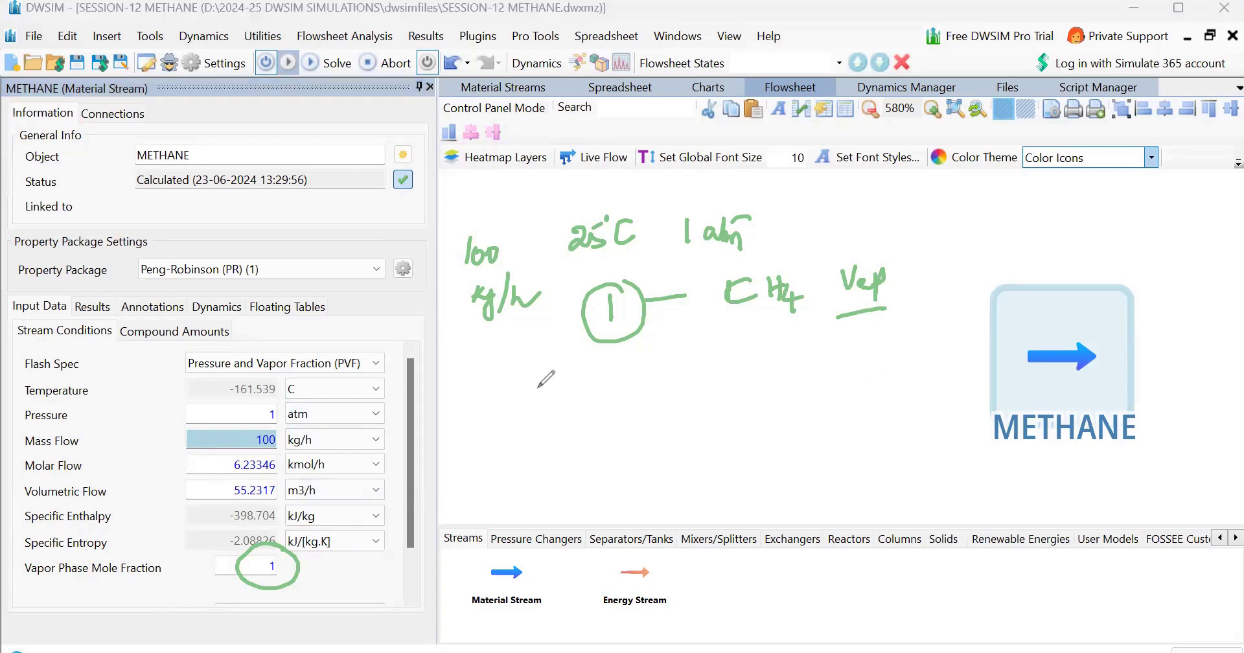
pyautogui.moveTo(472, 373)
pyautogui.mouseDown()
pyautogui.moveTo(469, 391)
pyautogui.moveTo(537, 372)
pyautogui.mouseUp()
pyautogui.click(1124, 87)
pyautogui.click(1125, 301)
pyautogui.moveTo(452, 377); pyautogui.dragTo(450, 400)
pyautogui.moveTo(464, 381); pyautogui.dragTo(526, 418)
pyautogui.moveTo(570, 360)
pyautogui.mouseDown()
pyautogui.moveTo(577, 409)
pyautogui.moveTo(667, 349)
pyautogui.moveTo(570, 360)
pyautogui.moveTo(621, 363)
pyautogui.moveTo(619, 384)
pyautogui.mouseUp()
pyautogui.click(622, 392)
pyautogui.moveTo(722, 358)
pyautogui.mouseDown()
pyautogui.moveTo(719, 387)
pyautogui.moveTo(758, 355)
pyautogui.moveTo(787, 379)
pyautogui.moveTo(784, 345)
pyautogui.mouseUp()
pyautogui.moveTo(629, 437)
pyautogui.mouseDown()
pyautogui.moveTo(628, 455)
pyautogui.moveTo(602, 454)
pyautogui.moveTo(651, 447)
pyautogui.moveTo(635, 431)
pyautogui.moveTo(774, 447)
pyautogui.mouseUp()
pyautogui.moveTo(775, 419)
pyautogui.mouseDown()
pyautogui.moveTo(773, 448)
pyautogui.moveTo(786, 445)
pyautogui.mouseUp()
pyautogui.moveTo(767, 435)
pyautogui.mouseDown()
pyautogui.moveTo(803, 427)
pyautogui.moveTo(814, 444)
pyautogui.mouseUp()
pyautogui.moveTo(807, 435); pyautogui.dragTo(807, 461)
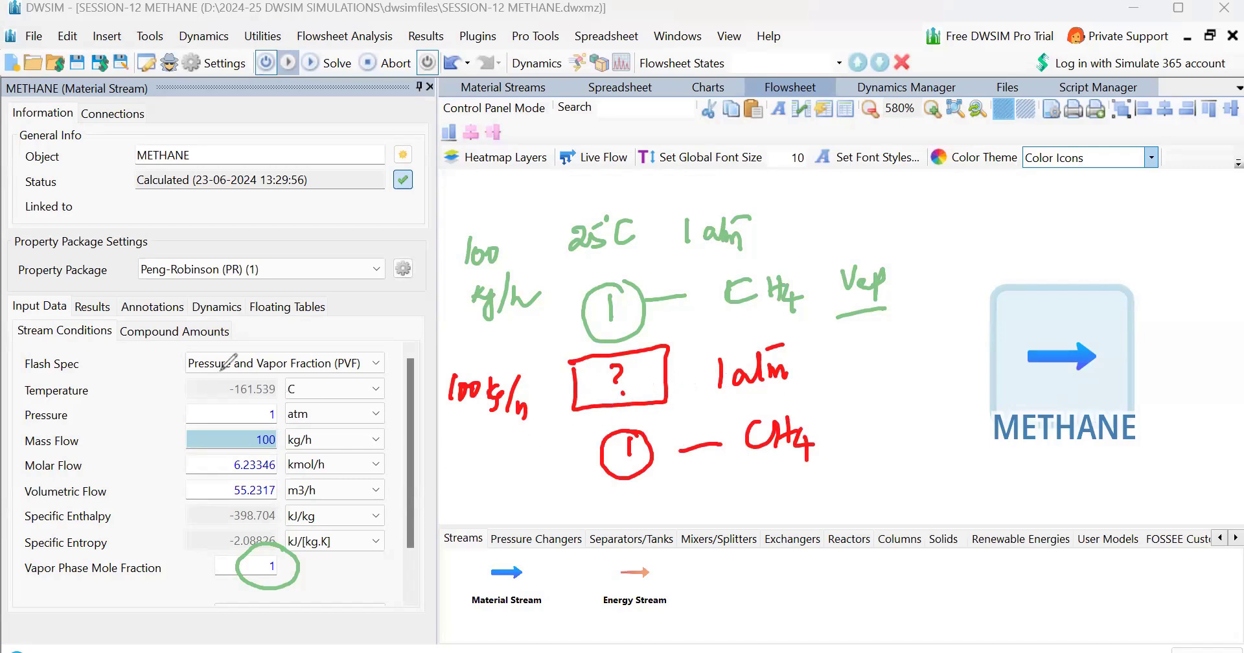
pyautogui.moveTo(237, 371)
pyautogui.mouseDown()
pyautogui.moveTo(228, 409)
pyautogui.moveTo(250, 367)
pyautogui.moveTo(235, 368)
pyautogui.mouseUp()
pyautogui.moveTo(472, 482)
pyautogui.mouseDown()
pyautogui.moveTo(575, 467)
pyautogui.moveTo(585, 453)
pyautogui.mouseUp()
pyautogui.click(536, 477)
pyautogui.click(581, 431)
pyautogui.moveTo(576, 478)
pyautogui.mouseDown()
pyautogui.moveTo(493, 504)
pyautogui.moveTo(599, 468)
pyautogui.mouseUp()
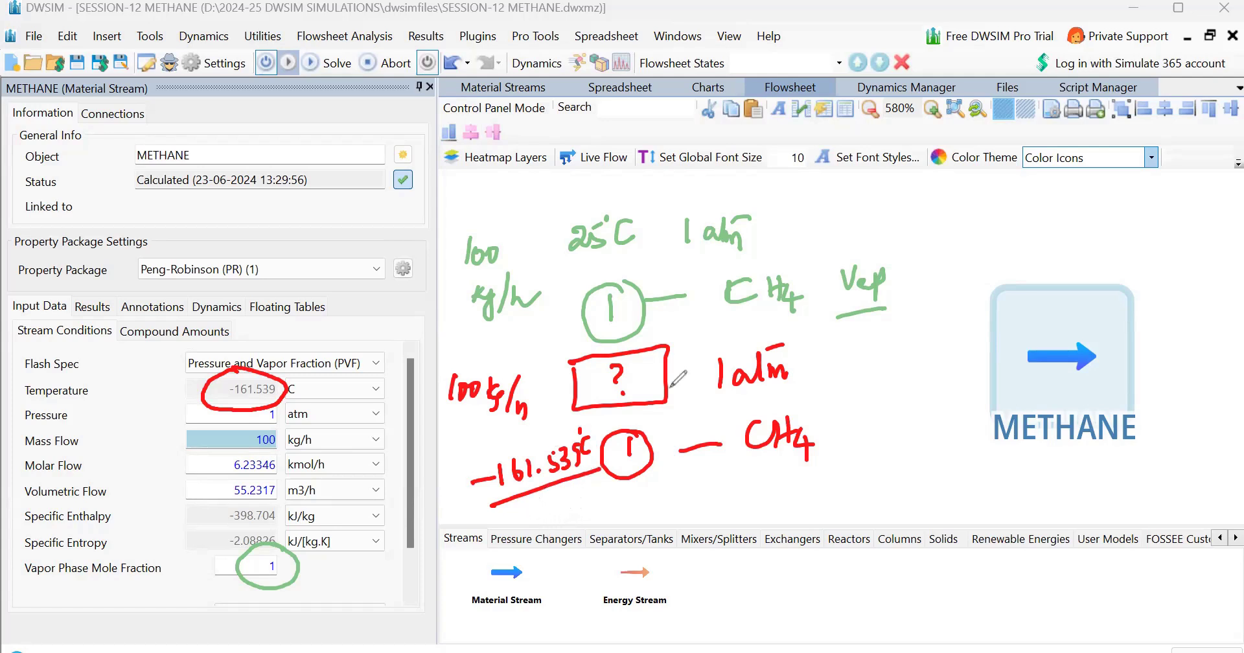
pyautogui.click(259, 368)
pyautogui.click(274, 584)
pyautogui.click(524, 493)
pyautogui.moveTo(483, 480)
pyautogui.mouseDown()
pyautogui.moveTo(583, 451)
pyautogui.moveTo(803, 442)
pyautogui.mouseUp()
pyautogui.moveTo(719, 374); pyautogui.dragTo(795, 367)
pyautogui.moveTo(667, 379)
pyautogui.mouseDown()
pyautogui.moveTo(615, 372)
pyautogui.moveTo(512, 395)
pyautogui.moveTo(590, 233)
pyautogui.moveTo(468, 249)
pyautogui.mouseUp()
pyautogui.moveTo(577, 229)
pyautogui.mouseDown()
pyautogui.moveTo(738, 233)
pyautogui.moveTo(785, 295)
pyautogui.moveTo(861, 313)
pyautogui.mouseUp()
pyautogui.moveTo(729, 290); pyautogui.dragTo(477, 256)
pyautogui.moveTo(469, 390); pyautogui.dragTo(521, 409)
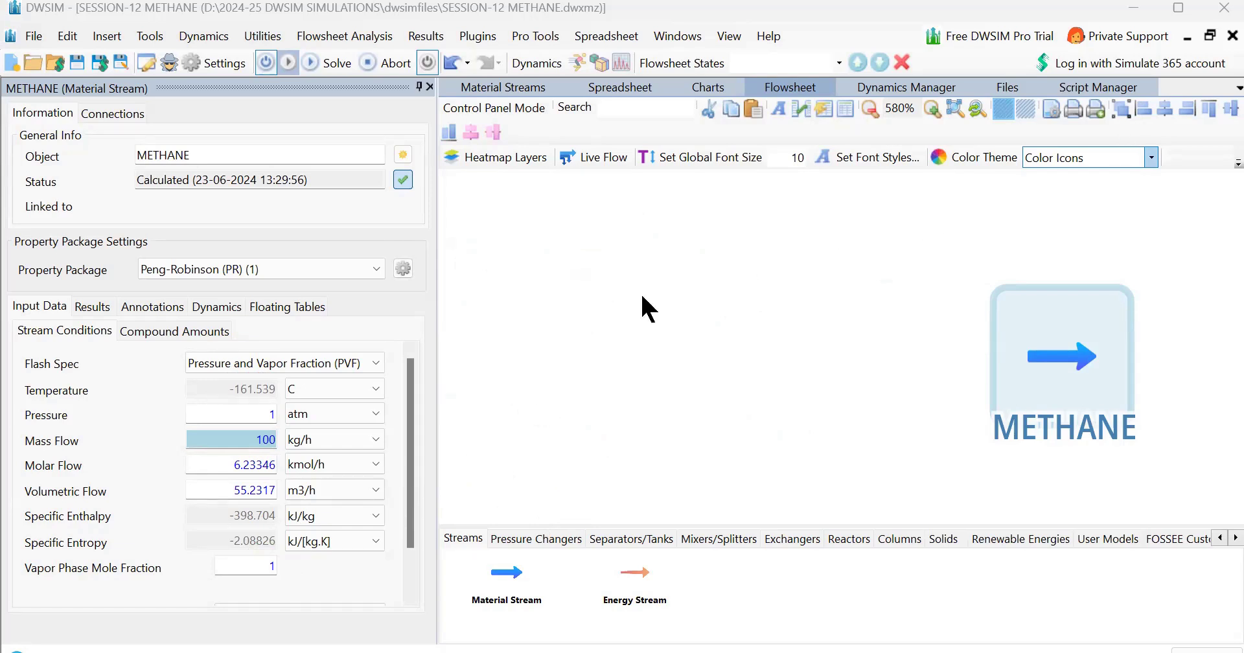
# Set the METHANE stream's flash specification to Temperature and Pressure (TP)
pyautogui.click(270, 363)
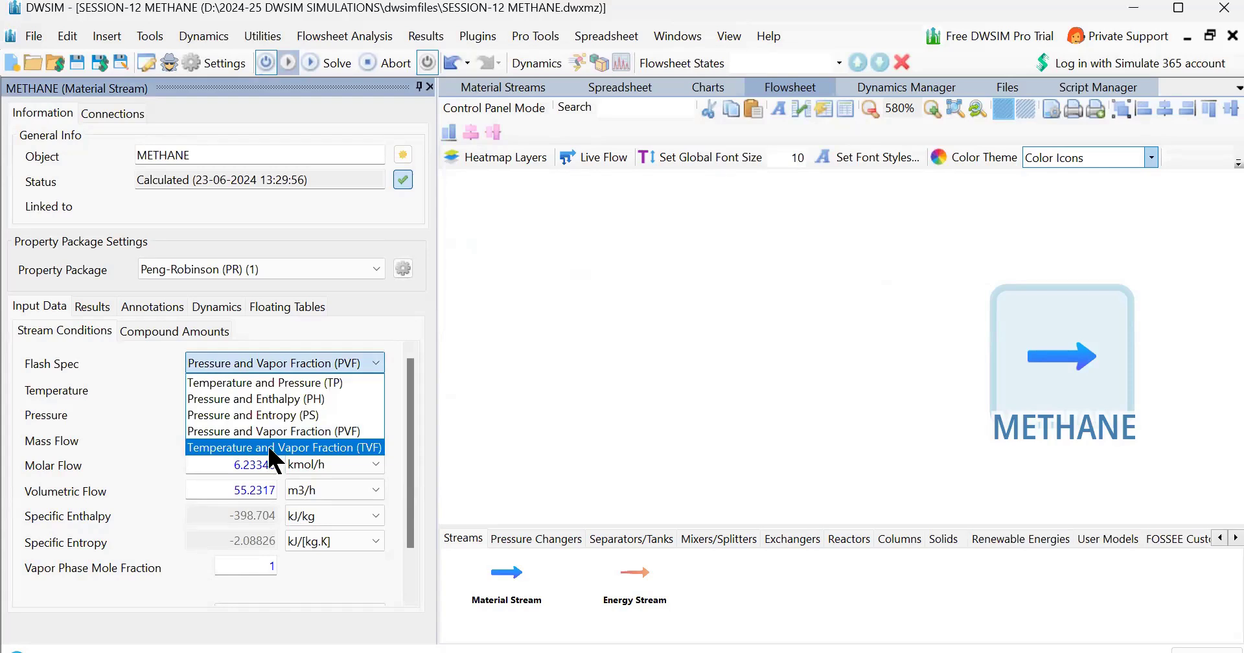
pyautogui.click(276, 382)
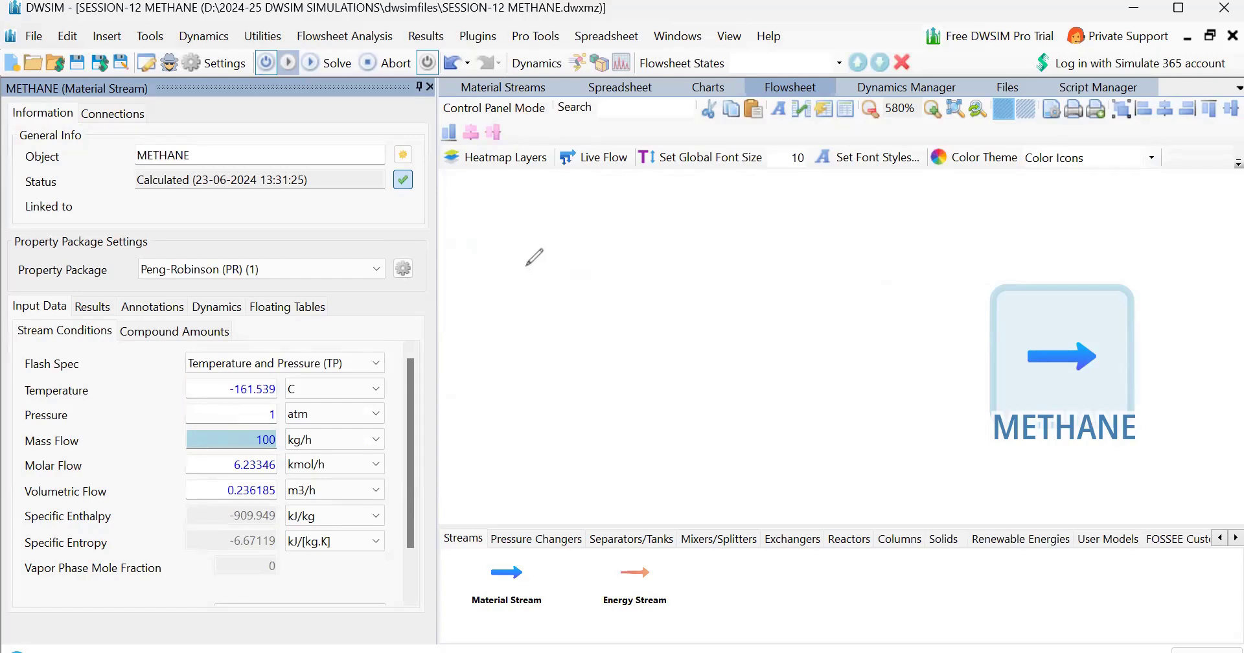
pyautogui.moveTo(531, 257); pyautogui.dragTo(524, 285)
pyautogui.moveTo(550, 271); pyautogui.dragTo(568, 268)
pyautogui.moveTo(652, 272); pyautogui.dragTo(686, 275)
pyautogui.moveTo(708, 250)
pyautogui.mouseDown()
pyautogui.moveTo(699, 266)
pyautogui.moveTo(721, 276)
pyautogui.moveTo(828, 263)
pyautogui.mouseUp()
pyautogui.click(738, 266)
pyautogui.click(796, 228)
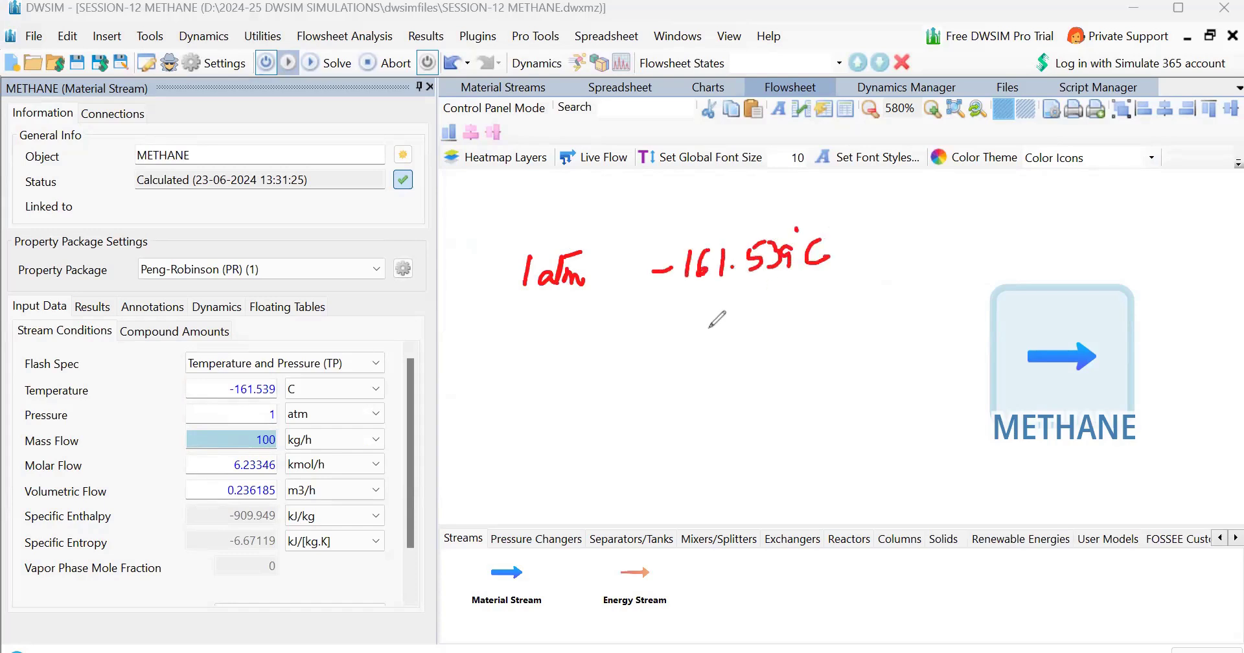
pyautogui.moveTo(393, 530); pyautogui.dragTo(586, 381)
pyautogui.moveTo(393, 530); pyautogui.dragTo(320, 583)
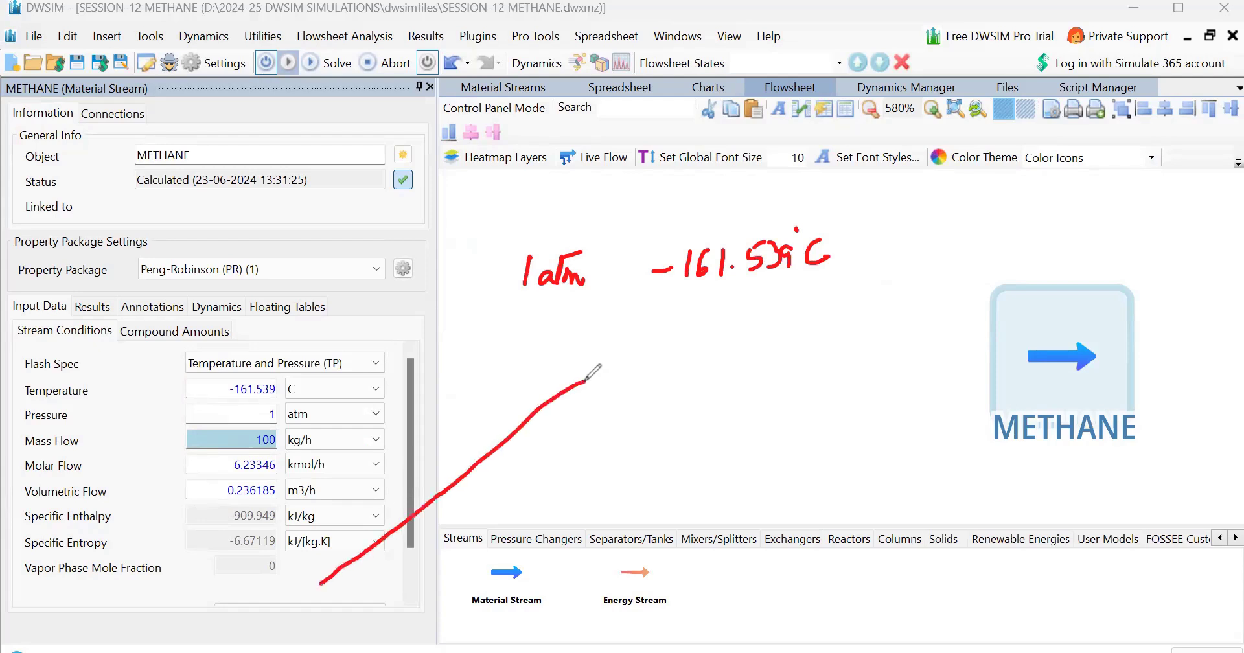
pyautogui.moveTo(686, 345)
pyautogui.mouseDown()
pyautogui.moveTo(673, 374)
pyautogui.moveTo(688, 350)
pyautogui.mouseUp()
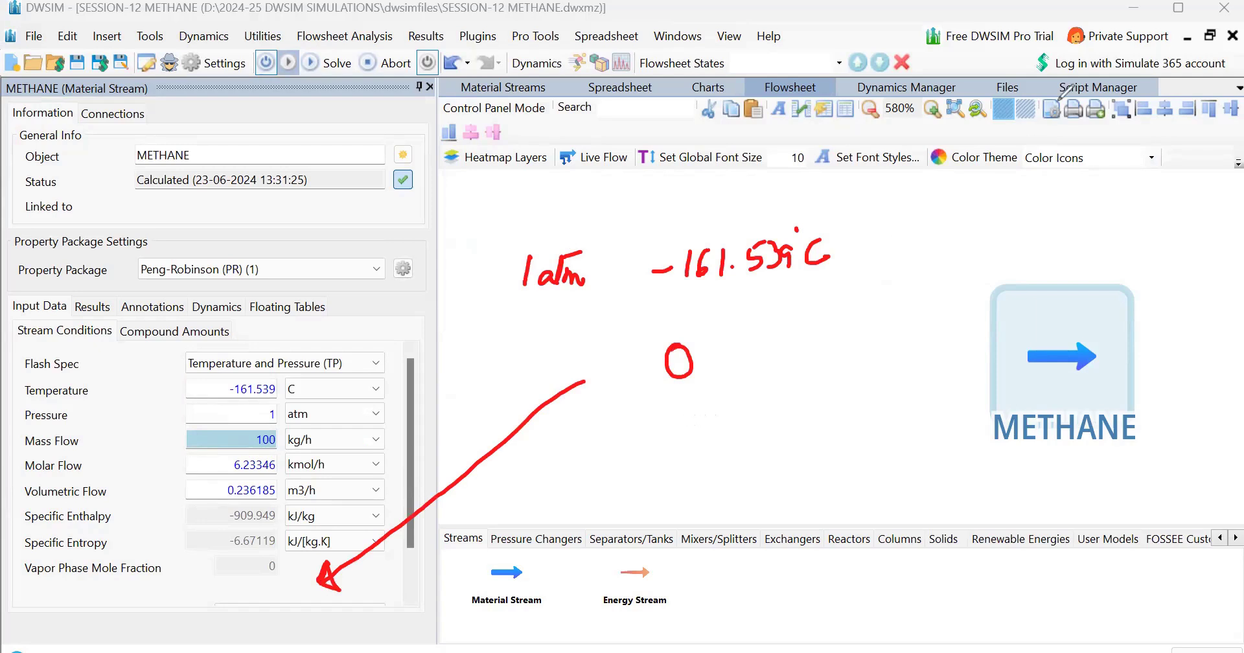
# Set the stream temperature to -160 °C to check the phase just above the boiling point
pyautogui.click(215, 382)
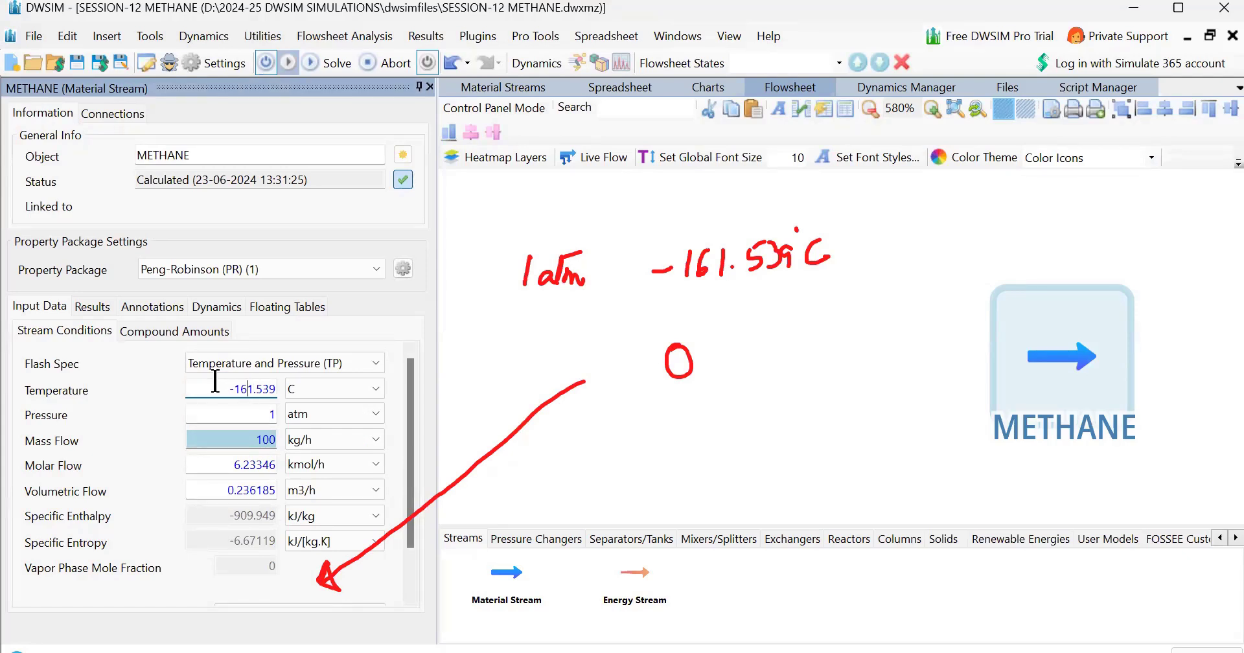
pyautogui.press('BackSpace')
pyautogui.press('BackSpace')
pyautogui.press('BackSpace')
pyautogui.press('BackSpace')
pyautogui.press('BackSpace')
pyautogui.write('0')
pyautogui.press('Return')
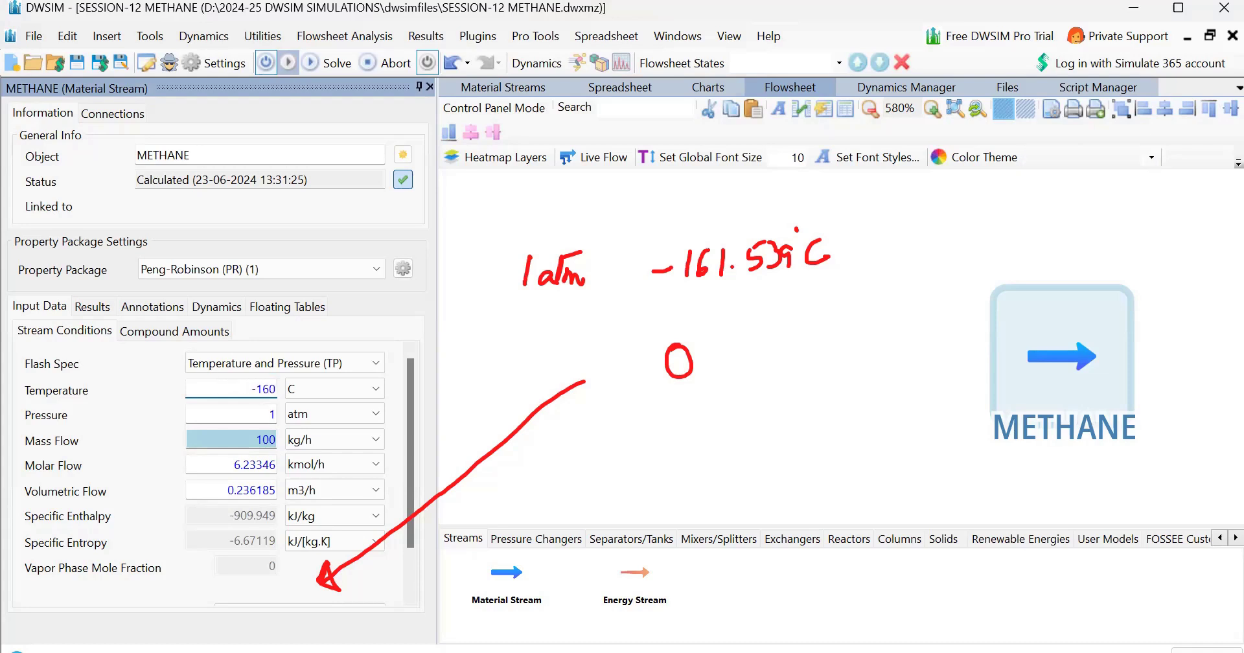
# Set the stream temperature to -162 °C to check the phase just below the boiling point
pyautogui.click(215, 382)
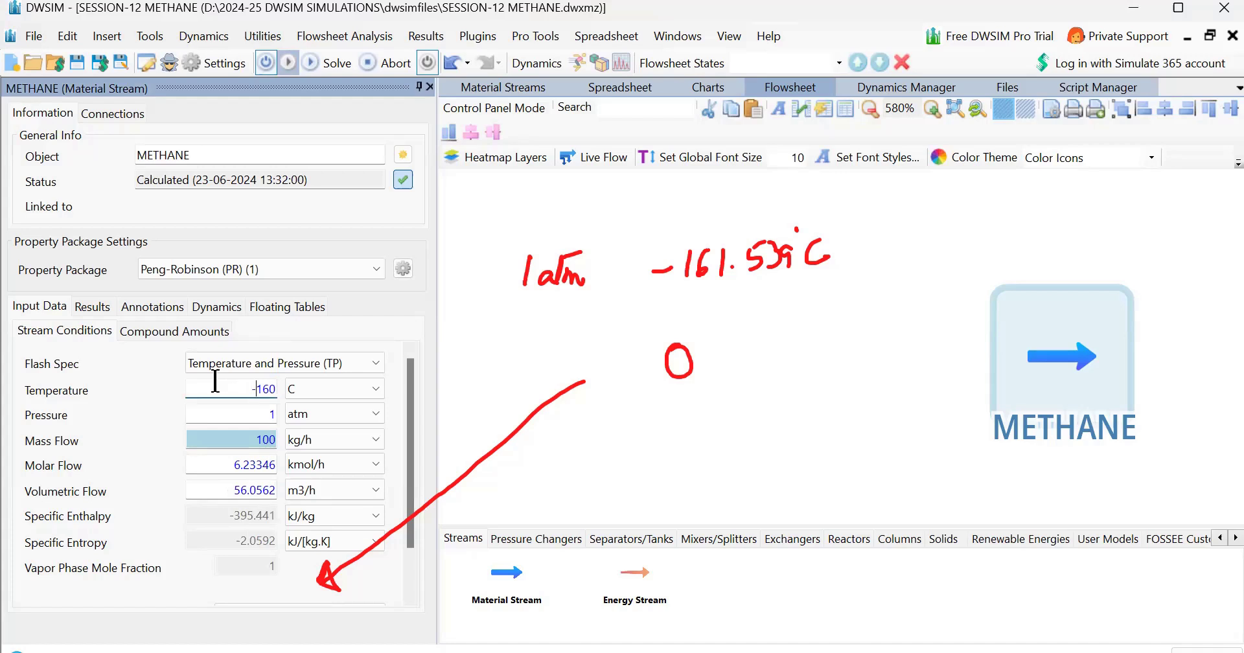
pyautogui.press('End')
pyautogui.press('BackSpace')
pyautogui.write('2')
pyautogui.press('Return')
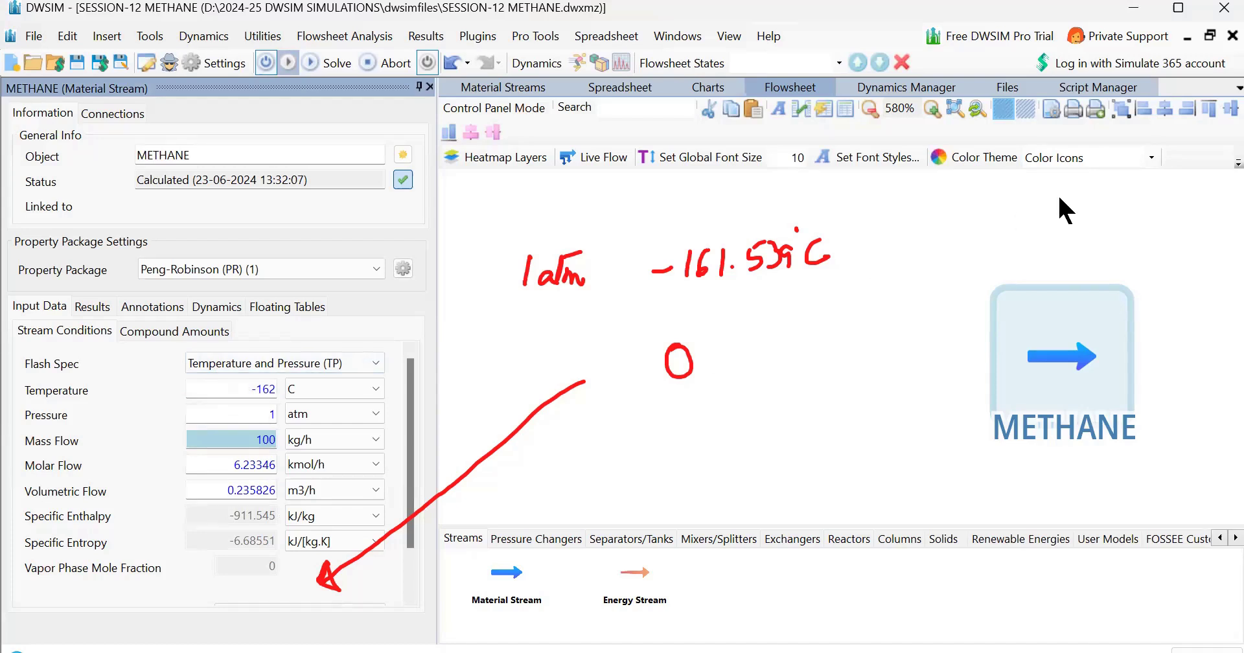
pyautogui.click(665, 373)
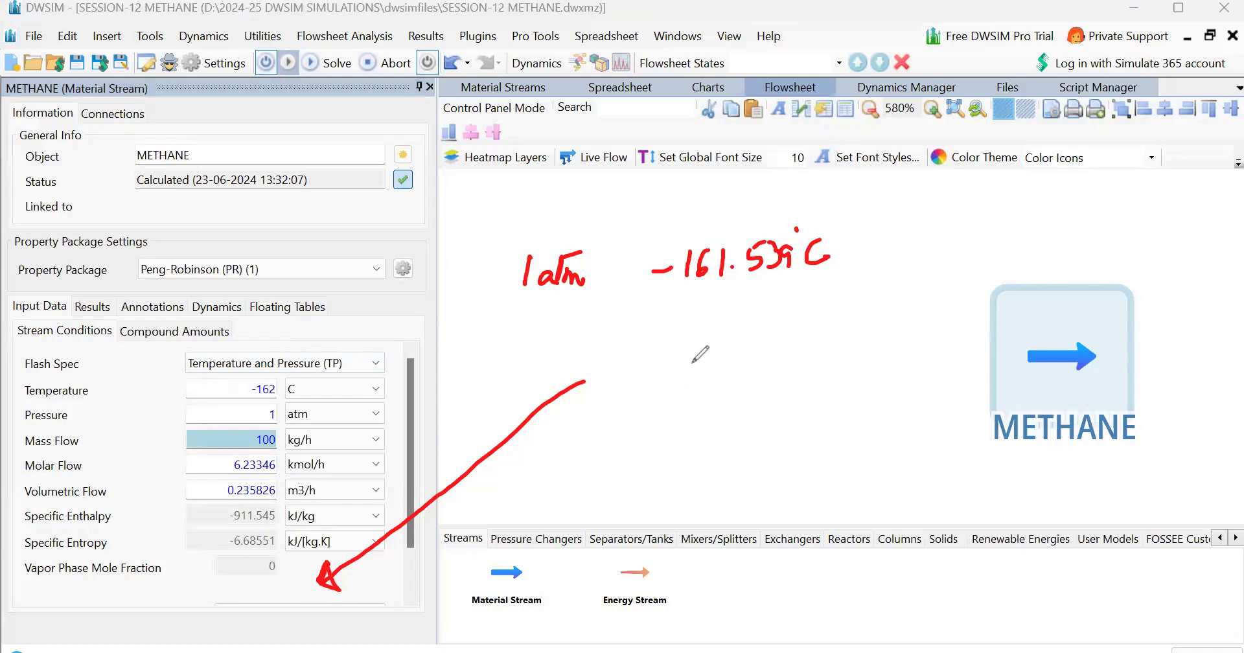
pyautogui.moveTo(678, 377)
pyautogui.mouseDown()
pyautogui.moveTo(745, 366)
pyautogui.moveTo(748, 381)
pyautogui.moveTo(768, 363)
pyautogui.moveTo(801, 383)
pyautogui.moveTo(832, 373)
pyautogui.mouseUp()
pyautogui.click(804, 347)
pyautogui.moveTo(726, 422)
pyautogui.mouseDown()
pyautogui.moveTo(722, 456)
pyautogui.moveTo(745, 433)
pyautogui.moveTo(754, 474)
pyautogui.mouseUp()
pyautogui.moveTo(754, 450)
pyautogui.mouseDown()
pyautogui.moveTo(757, 472)
pyautogui.moveTo(778, 480)
pyautogui.moveTo(784, 463)
pyautogui.mouseUp()
pyautogui.moveTo(880, 352)
pyautogui.mouseDown()
pyautogui.moveTo(857, 361)
pyautogui.moveTo(958, 367)
pyautogui.mouseUp()
pyautogui.moveTo(650, 371); pyautogui.dragTo(623, 389)
pyautogui.moveTo(623, 389); pyautogui.dragTo(650, 402)
pyautogui.moveTo(560, 414); pyautogui.dragTo(520, 405)
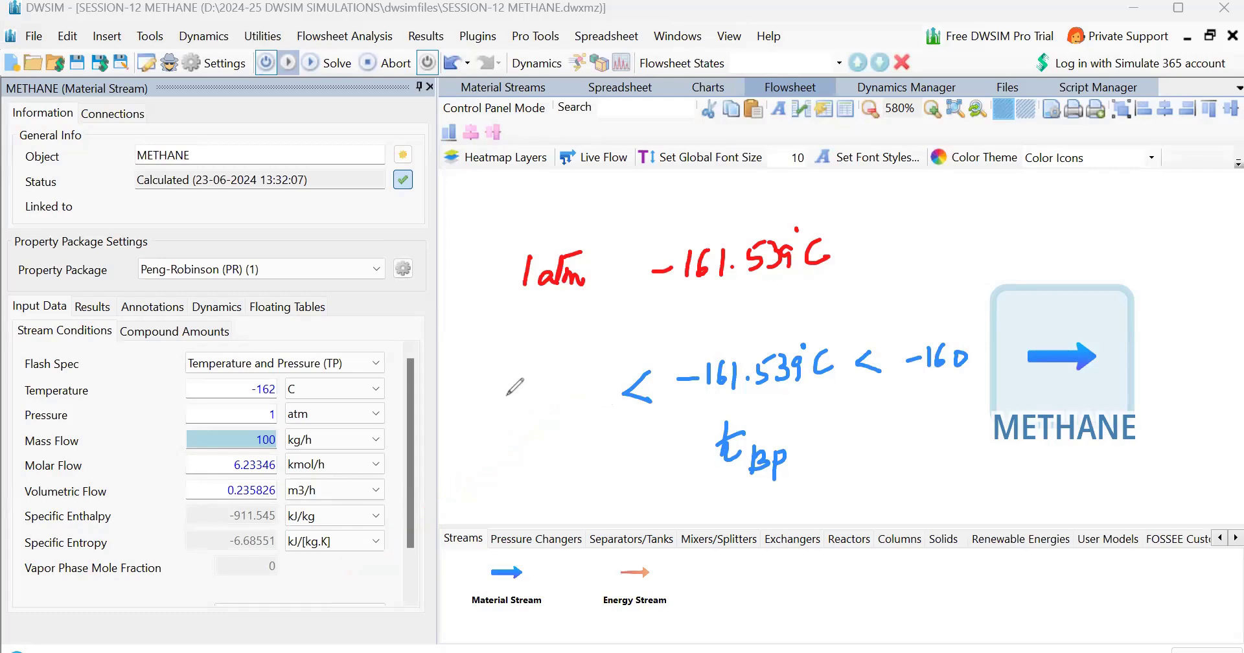
pyautogui.moveTo(482, 405); pyautogui.dragTo(504, 404)
pyautogui.moveTo(516, 383)
pyautogui.mouseDown()
pyautogui.moveTo(517, 412)
pyautogui.moveTo(560, 415)
pyautogui.mouseUp()
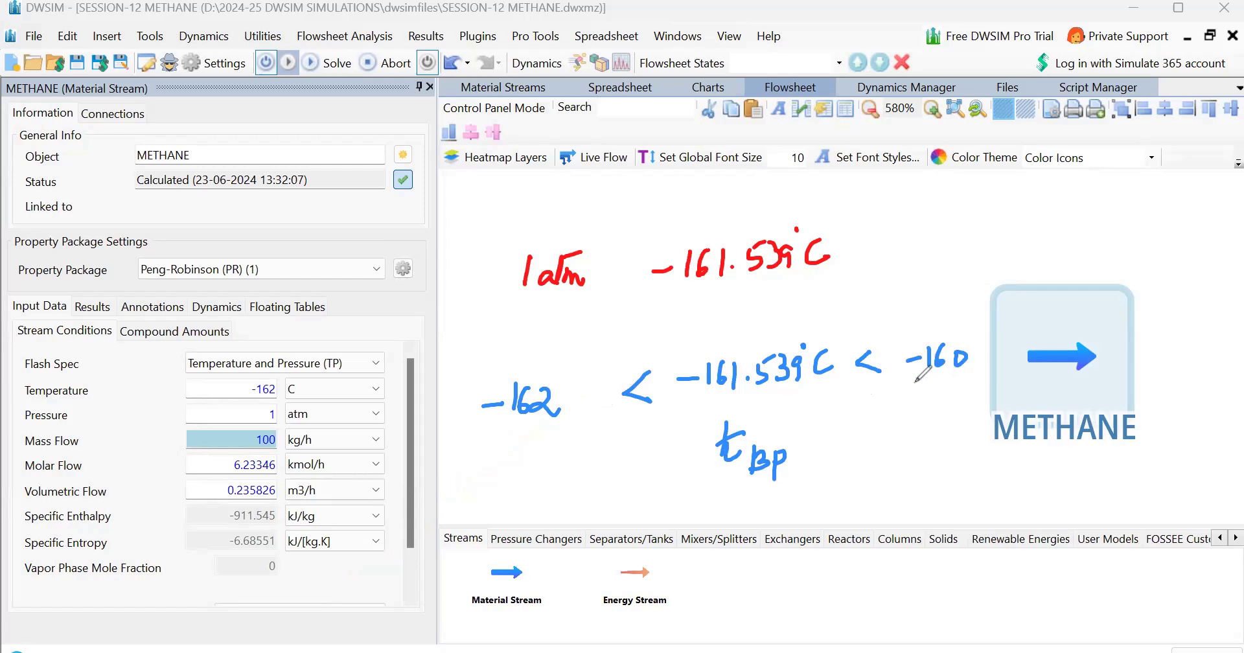
pyautogui.moveTo(583, 228)
pyautogui.mouseDown()
pyautogui.moveTo(500, 241)
pyautogui.moveTo(603, 299)
pyautogui.moveTo(578, 228)
pyautogui.mouseUp()
pyautogui.moveTo(465, 369)
pyautogui.mouseDown()
pyautogui.moveTo(719, 319)
pyautogui.moveTo(925, 311)
pyautogui.moveTo(960, 322)
pyautogui.mouseUp()
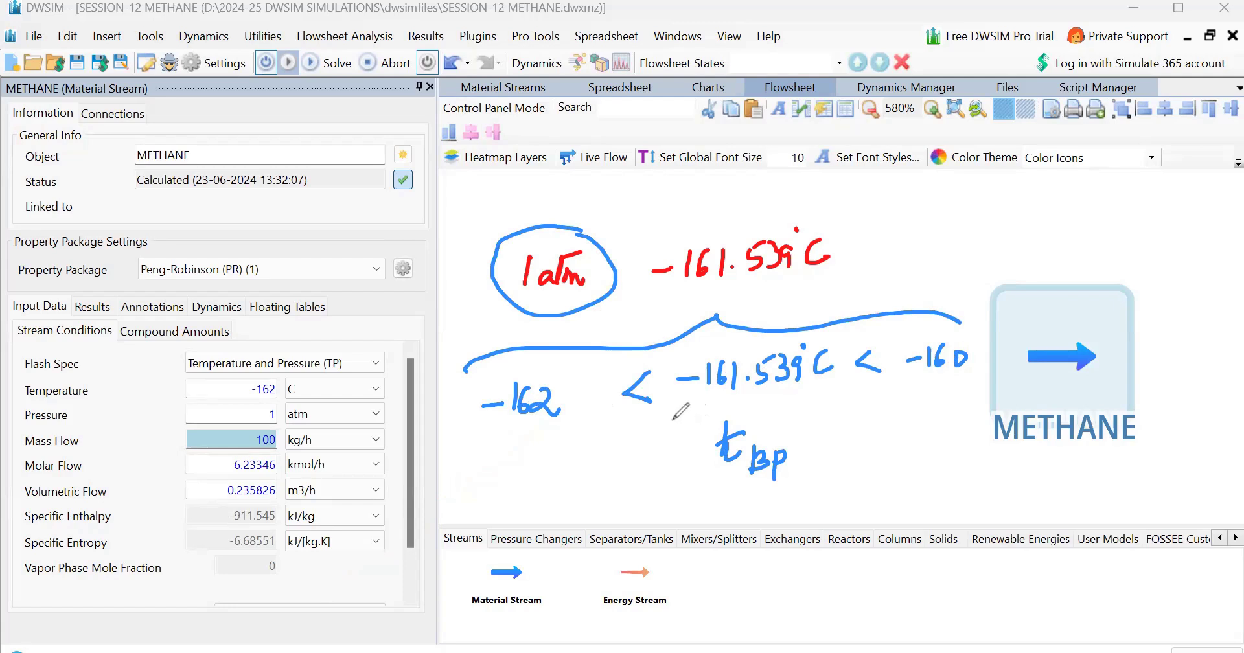
pyautogui.moveTo(503, 476); pyautogui.dragTo(499, 496)
pyautogui.moveTo(485, 471)
pyautogui.mouseDown()
pyautogui.moveTo(511, 476)
pyautogui.moveTo(501, 486)
pyautogui.mouseUp()
pyautogui.moveTo(522, 460)
pyautogui.mouseDown()
pyautogui.moveTo(517, 489)
pyautogui.moveTo(585, 494)
pyautogui.mouseUp()
pyautogui.moveTo(501, 500); pyautogui.dragTo(594, 509)
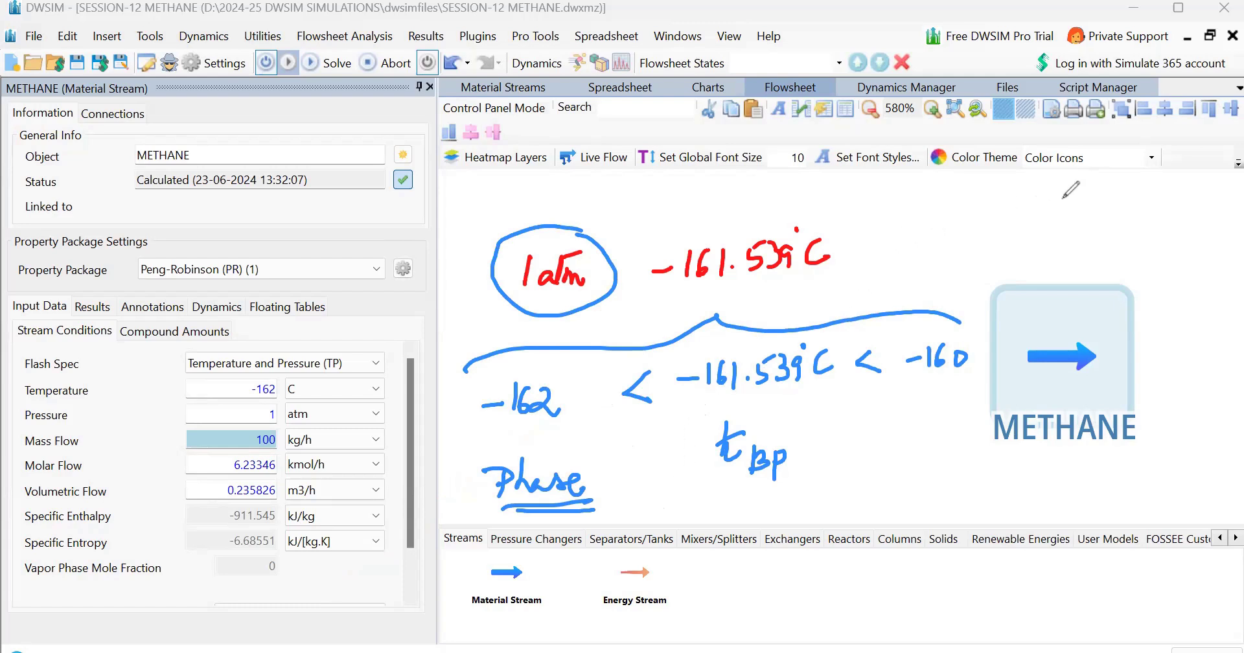
# Switch the flash specification to Temperature and Vapor Fraction (TVF) and set the temperature to 25 °C
pyautogui.click(272, 363)
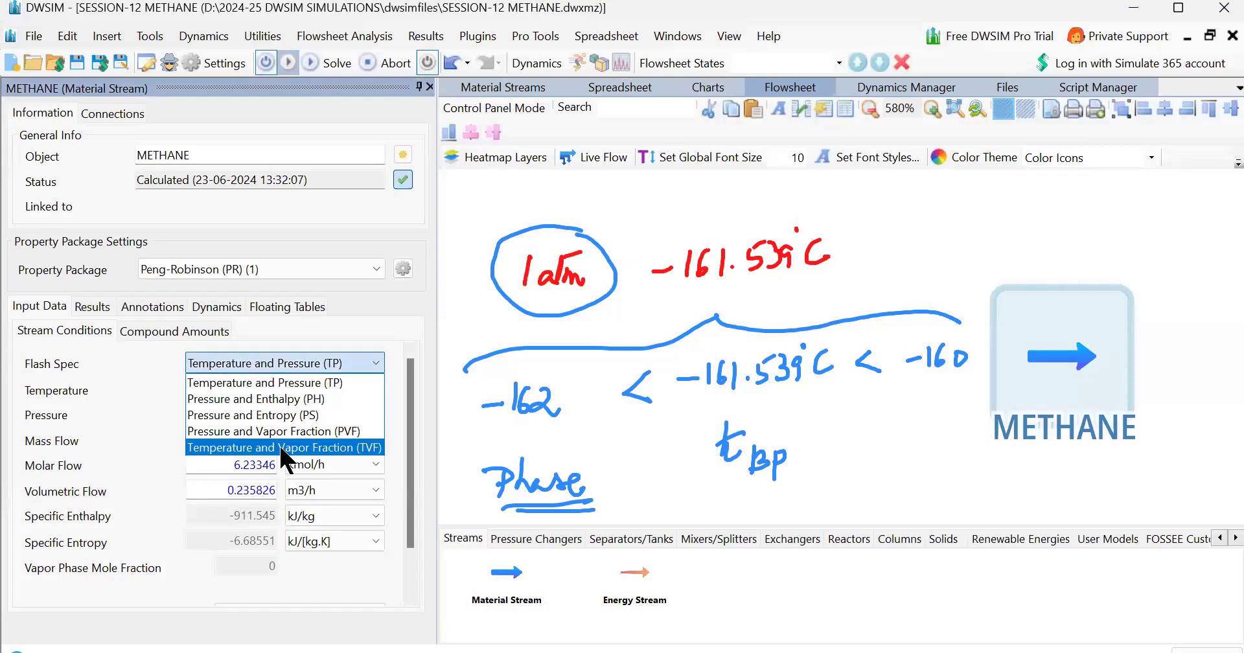
pyautogui.click(278, 443)
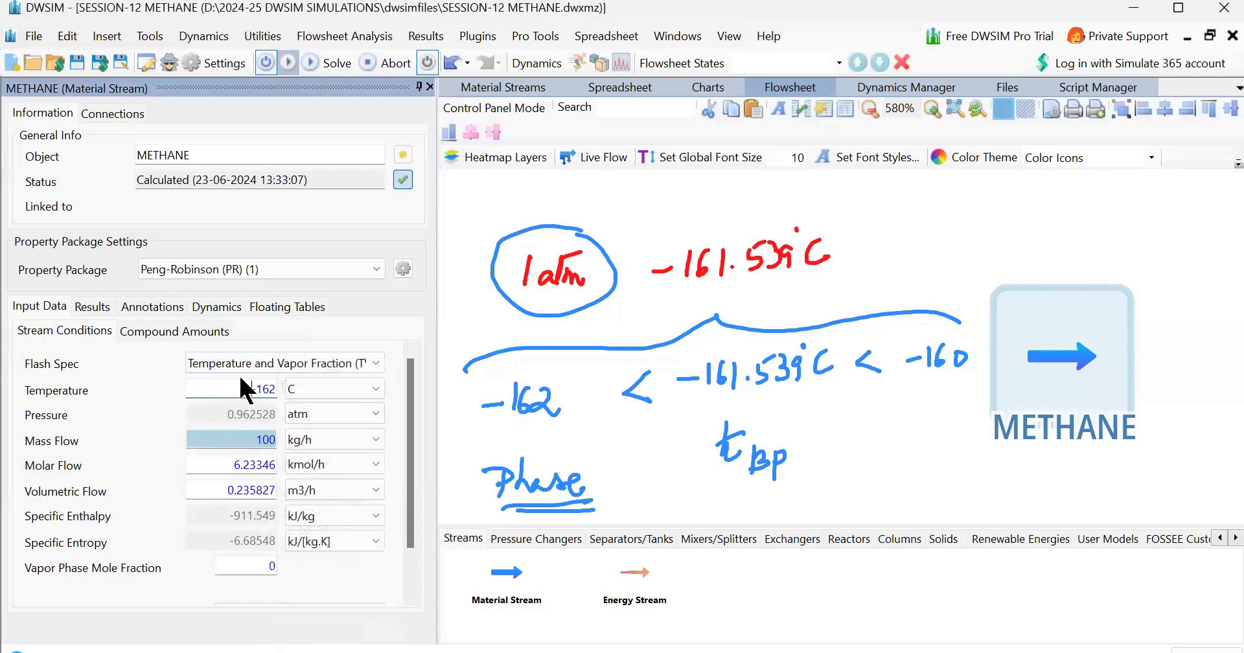
pyautogui.press('BackSpace')
pyautogui.press('BackSpace')
pyautogui.press('BackSpace')
pyautogui.press('BackSpace')
pyautogui.press('Return')
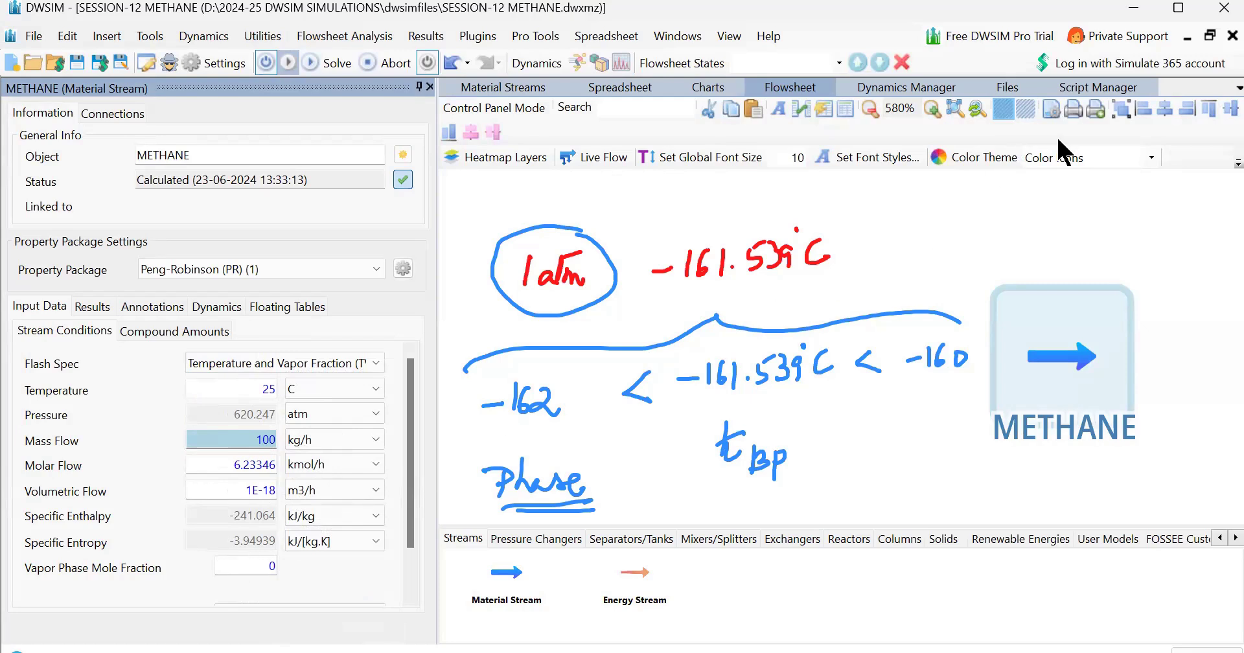
# Solve the flowsheet and inspect the calculated pressure in other units
pyautogui.click(336, 63)
pyautogui.moveTo(223, 415)
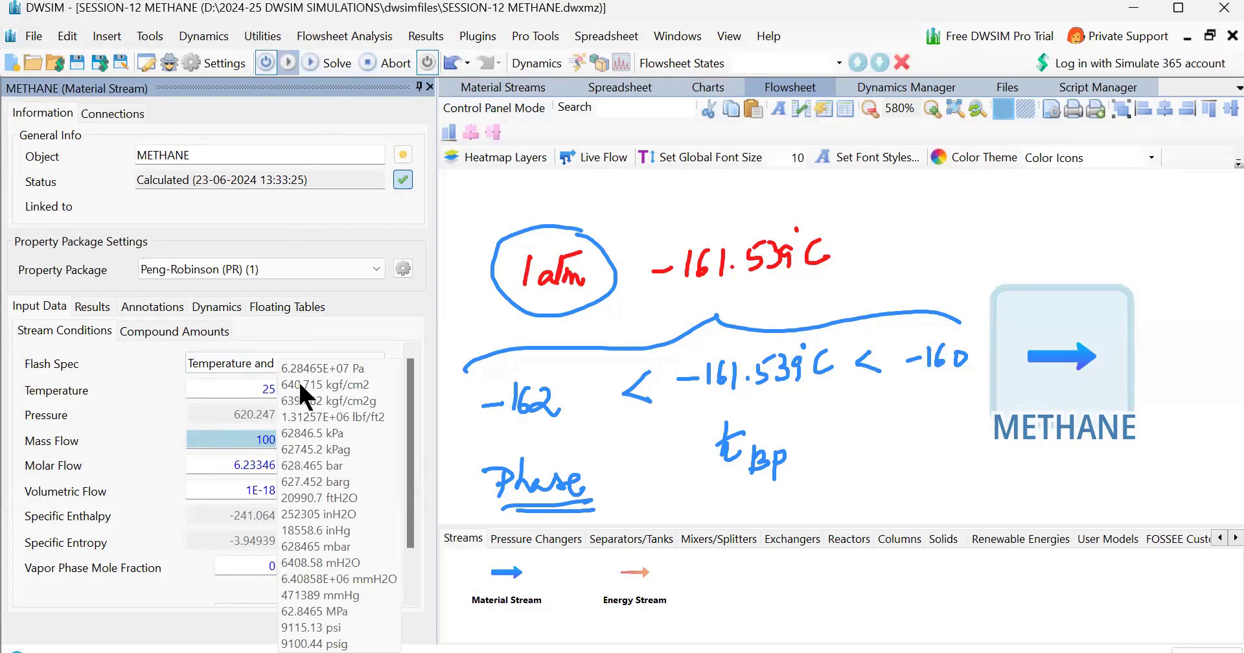
pyautogui.click(1043, 185)
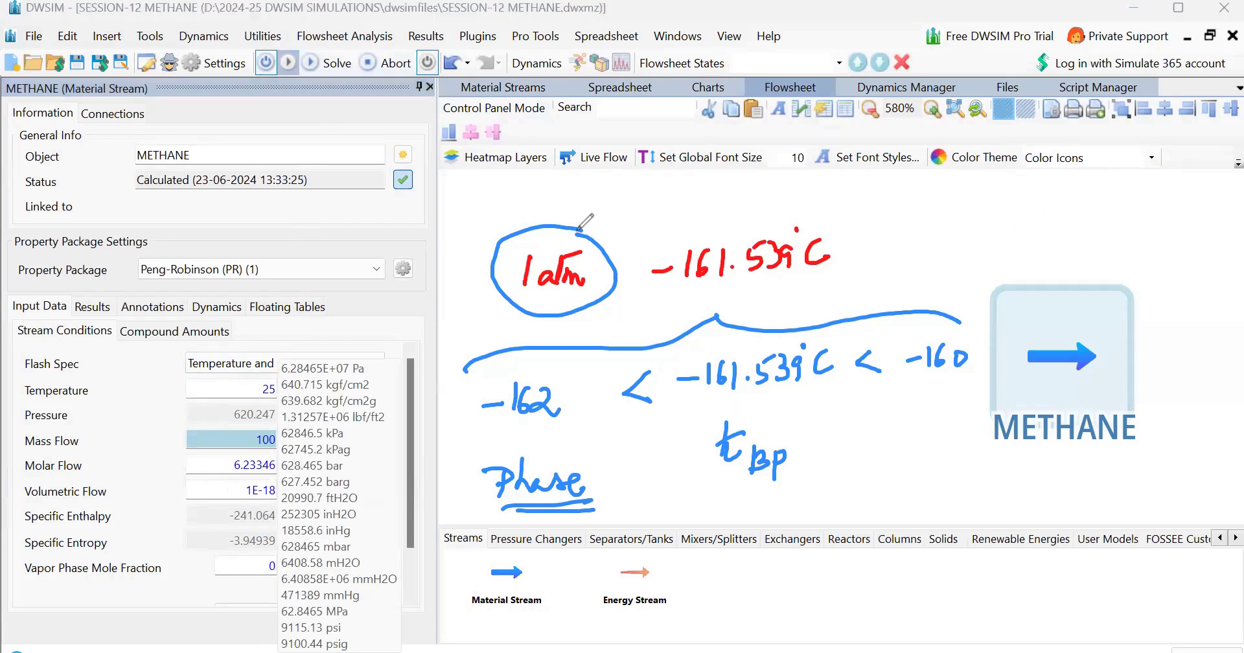
pyautogui.moveTo(655, 192); pyautogui.dragTo(669, 213)
pyautogui.moveTo(682, 195)
pyautogui.mouseDown()
pyautogui.moveTo(680, 212)
pyautogui.moveTo(696, 186)
pyautogui.moveTo(723, 209)
pyautogui.mouseUp()
pyautogui.click(708, 185)
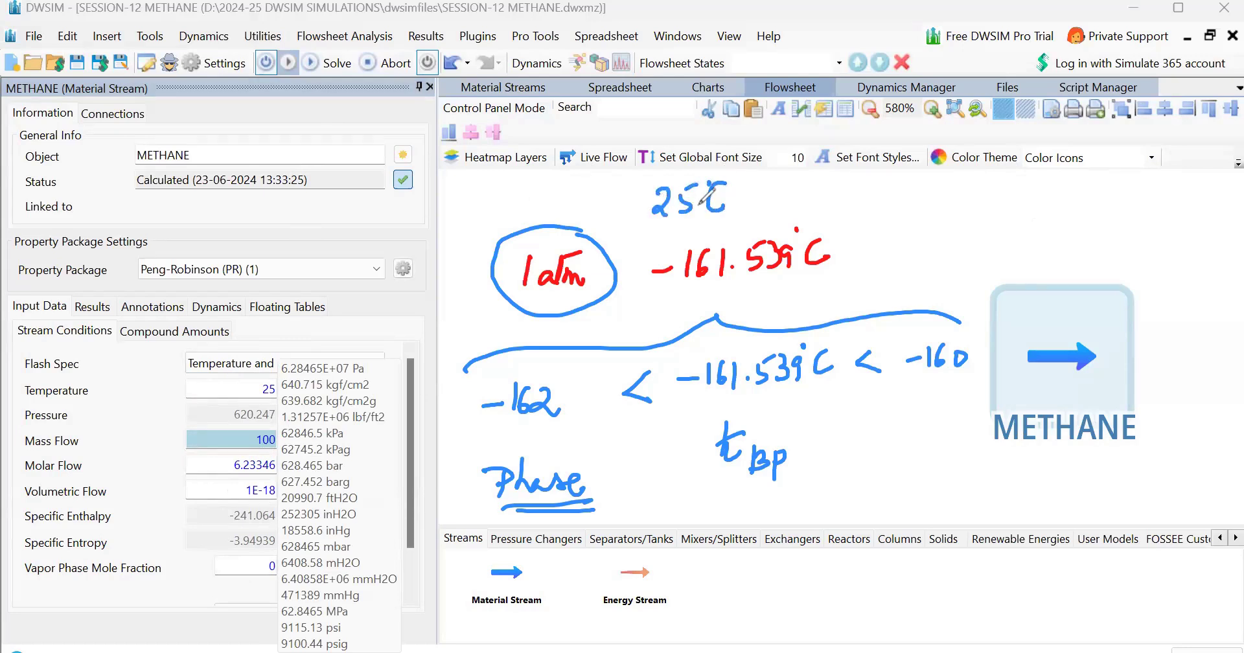
pyautogui.moveTo(636, 195)
pyautogui.mouseDown()
pyautogui.moveTo(588, 210)
pyautogui.moveTo(602, 193)
pyautogui.mouseUp()
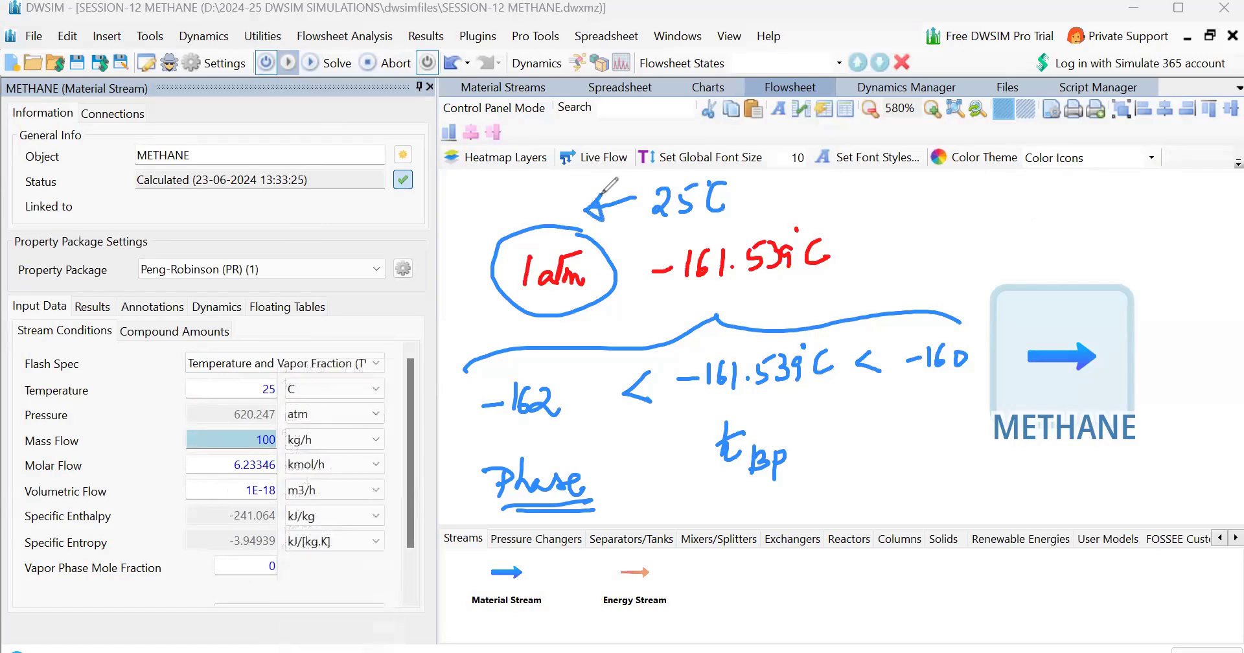
pyautogui.moveTo(458, 192)
pyautogui.mouseDown()
pyautogui.moveTo(468, 219)
pyautogui.moveTo(520, 212)
pyautogui.moveTo(530, 185)
pyautogui.mouseUp()
pyautogui.click(470, 234)
pyautogui.moveTo(525, 214); pyautogui.dragTo(541, 212)
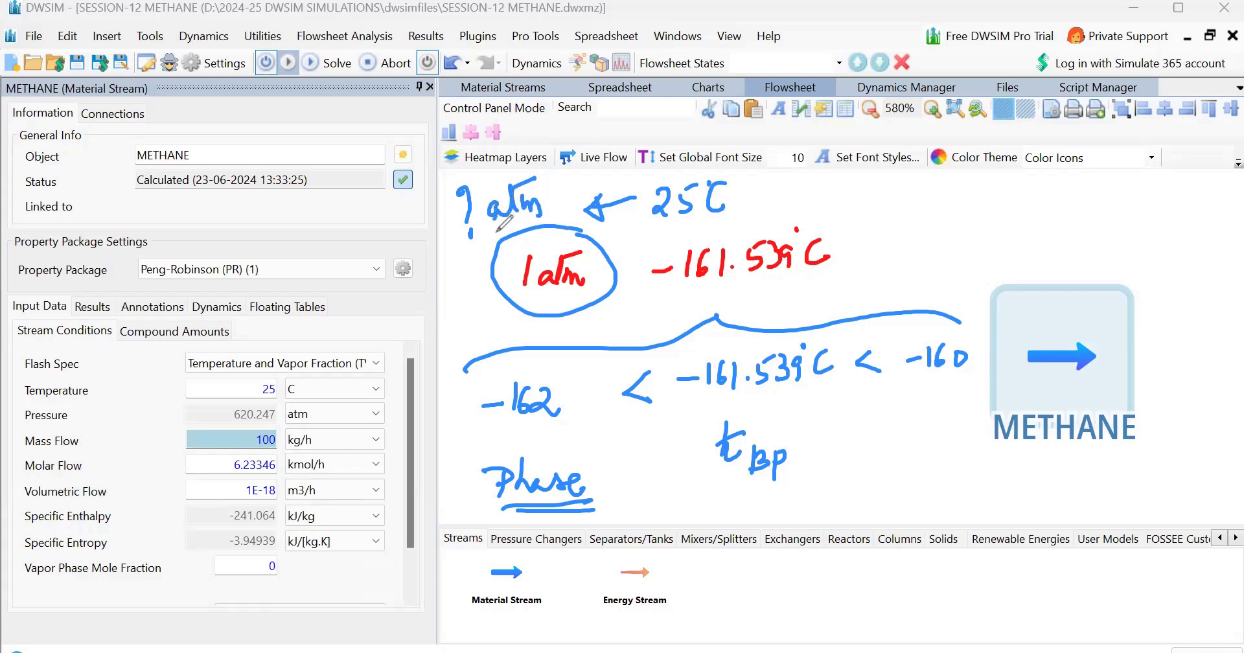
pyautogui.moveTo(456, 258); pyautogui.dragTo(564, 214)
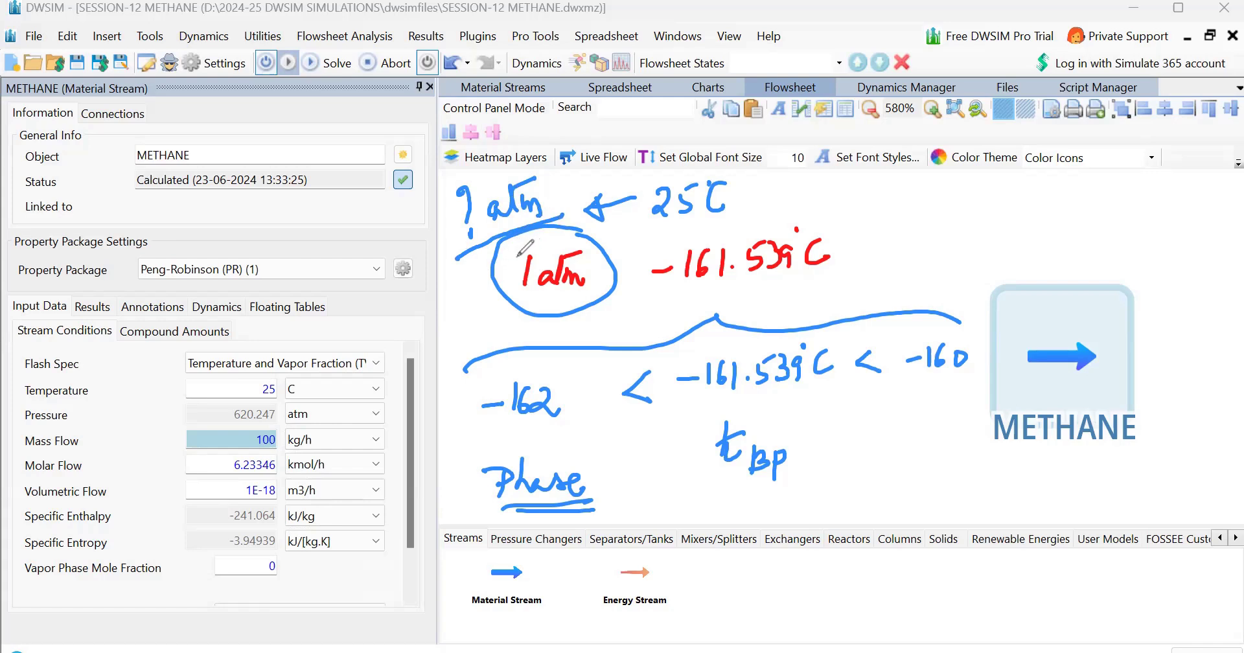
pyautogui.moveTo(917, 212)
pyautogui.mouseDown()
pyautogui.moveTo(920, 235)
pyautogui.moveTo(936, 217)
pyautogui.moveTo(966, 219)
pyautogui.moveTo(885, 218)
pyautogui.moveTo(983, 239)
pyautogui.moveTo(976, 199)
pyautogui.moveTo(959, 212)
pyautogui.mouseUp()
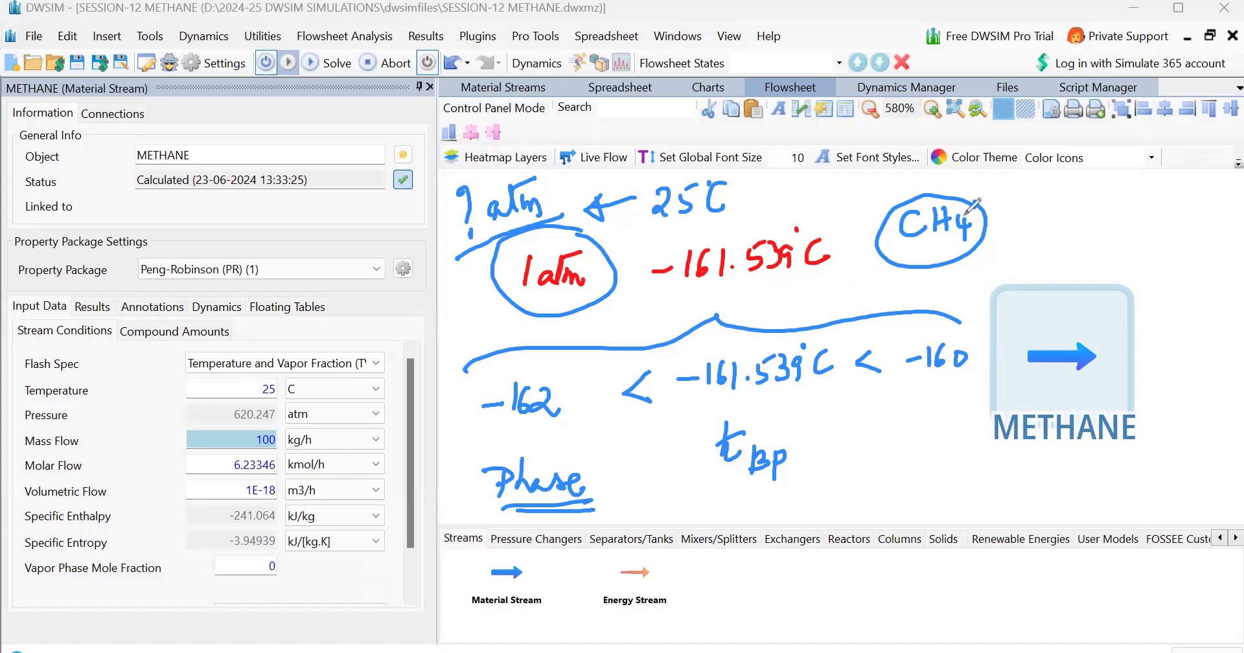
pyautogui.moveTo(509, 231); pyautogui.dragTo(463, 217)
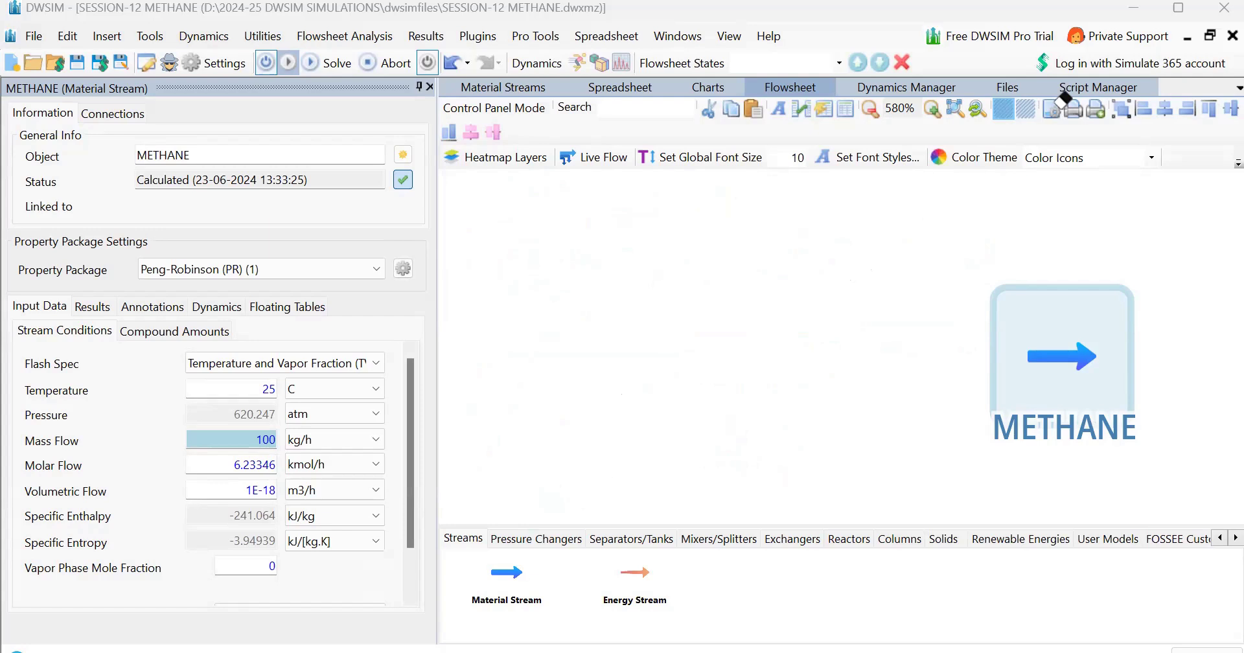
pyautogui.moveTo(496, 218)
pyautogui.mouseDown()
pyautogui.moveTo(487, 230)
pyautogui.moveTo(526, 214)
pyautogui.moveTo(535, 228)
pyautogui.moveTo(491, 280)
pyautogui.moveTo(547, 301)
pyautogui.moveTo(549, 282)
pyautogui.mouseUp()
pyautogui.moveTo(592, 246); pyautogui.dragTo(608, 256)
pyautogui.moveTo(614, 244)
pyautogui.mouseDown()
pyautogui.moveTo(611, 260)
pyautogui.moveTo(628, 234)
pyautogui.mouseUp()
pyautogui.moveTo(636, 225); pyautogui.dragTo(662, 256)
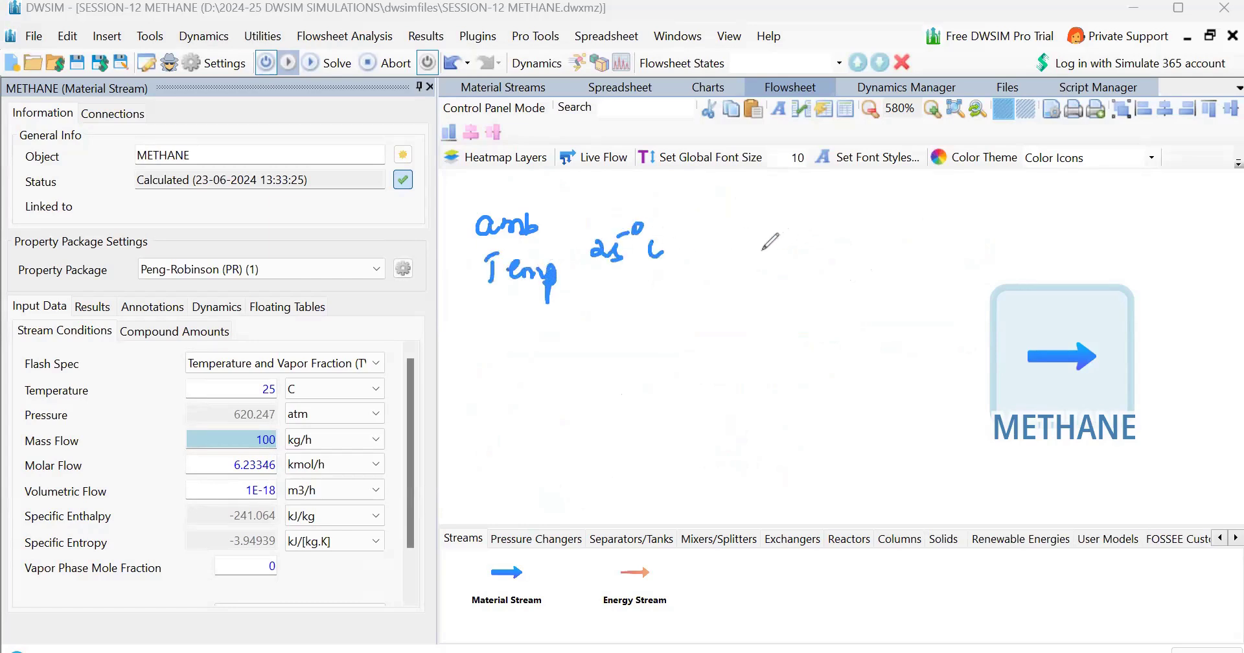
pyautogui.moveTo(748, 220); pyautogui.dragTo(750, 241)
pyautogui.moveTo(787, 228)
pyautogui.mouseDown()
pyautogui.moveTo(801, 226)
pyautogui.moveTo(802, 241)
pyautogui.mouseUp()
pyautogui.moveTo(827, 215)
pyautogui.mouseDown()
pyautogui.moveTo(845, 217)
pyautogui.moveTo(841, 250)
pyautogui.mouseUp()
pyautogui.click(843, 260)
pyautogui.moveTo(740, 285); pyautogui.dragTo(853, 275)
pyautogui.moveTo(512, 326)
pyautogui.mouseDown()
pyautogui.moveTo(510, 352)
pyautogui.moveTo(526, 335)
pyautogui.mouseUp()
pyautogui.moveTo(535, 331); pyautogui.dragTo(542, 350)
pyautogui.moveTo(572, 330)
pyautogui.mouseDown()
pyautogui.moveTo(589, 350)
pyautogui.moveTo(623, 355)
pyautogui.mouseUp()
pyautogui.moveTo(674, 317)
pyautogui.mouseDown()
pyautogui.moveTo(667, 327)
pyautogui.moveTo(696, 335)
pyautogui.moveTo(719, 327)
pyautogui.moveTo(732, 350)
pyautogui.mouseUp()
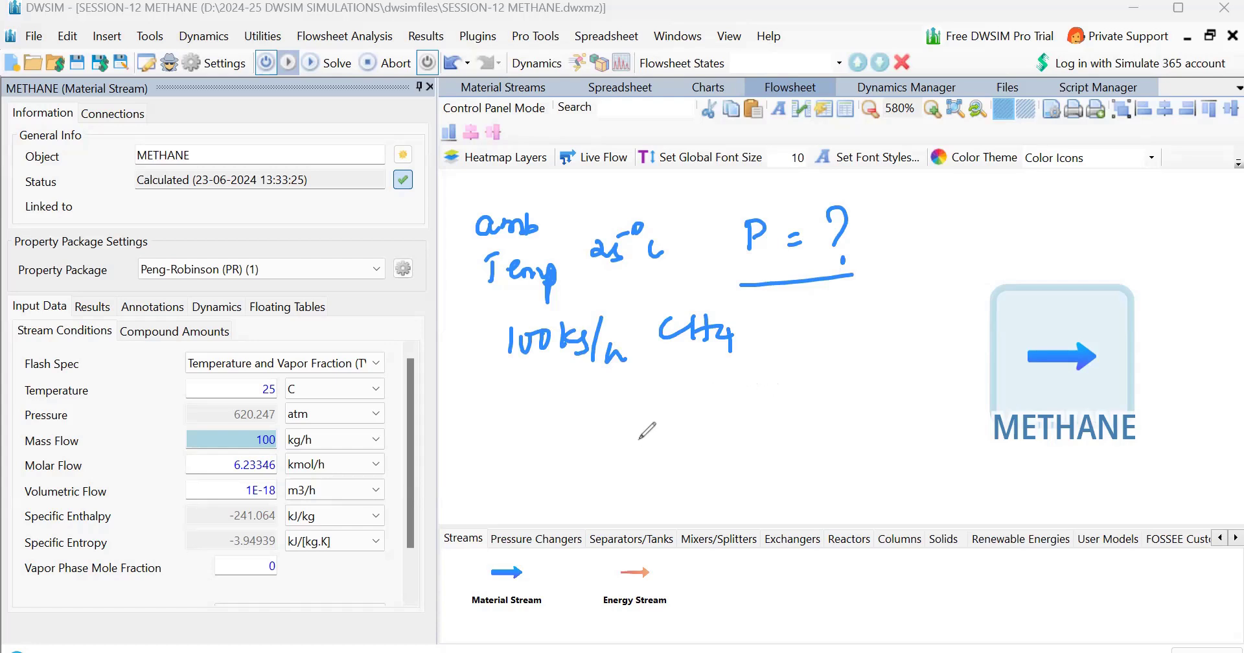
pyautogui.moveTo(647, 397); pyautogui.dragTo(644, 417)
pyautogui.moveTo(662, 406); pyautogui.dragTo(678, 425)
pyautogui.moveTo(697, 403)
pyautogui.mouseDown()
pyautogui.moveTo(777, 389)
pyautogui.moveTo(811, 393)
pyautogui.moveTo(813, 407)
pyautogui.mouseUp()
pyautogui.moveTo(831, 404)
pyautogui.mouseDown()
pyautogui.moveTo(842, 388)
pyautogui.moveTo(850, 404)
pyautogui.mouseUp()
pyautogui.moveTo(809, 384); pyautogui.dragTo(850, 372)
pyautogui.moveTo(586, 282); pyautogui.dragTo(669, 272)
pyautogui.moveTo(627, 457); pyautogui.dragTo(844, 425)
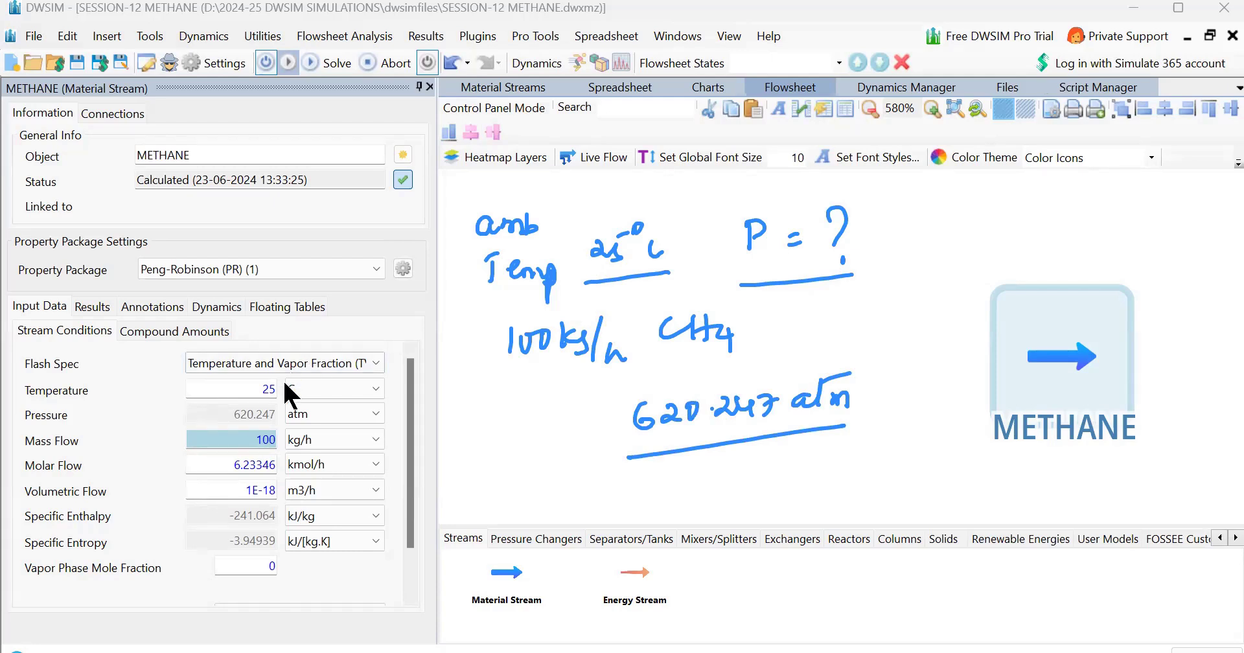
# Switch the flash specification back to Temperature and Pressure (TP) and set the pressure to 620 atm
pyautogui.click(305, 381)
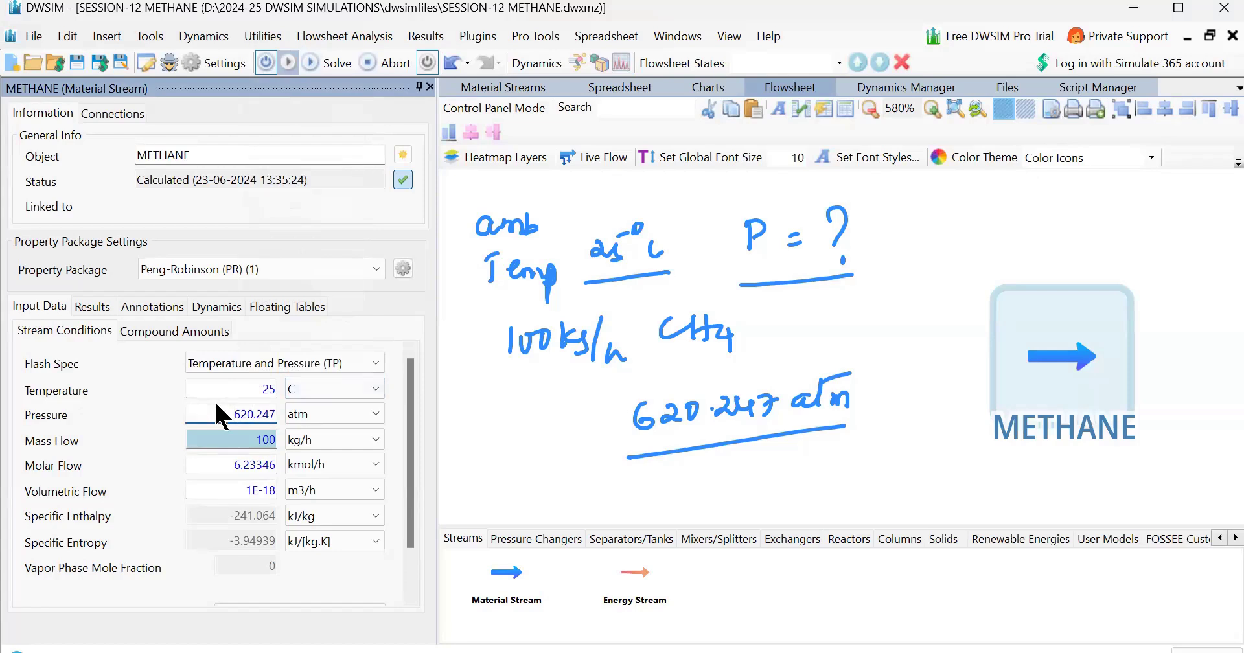
pyautogui.press('Delete')
pyautogui.press('Delete')
pyautogui.press('Delete')
pyautogui.press('Delete')
pyautogui.press('Return')
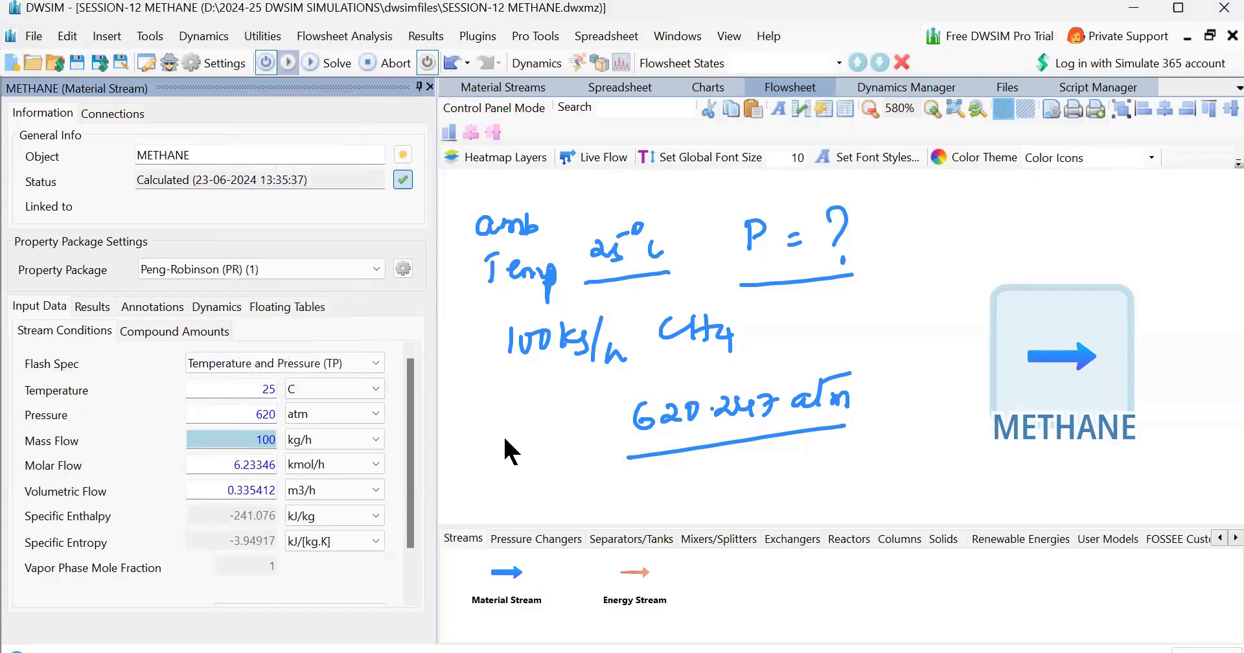
# Set the stream pressure to 620.246 atm
pyautogui.click(240, 409)
pyautogui.write('.246')
pyautogui.press('Return')
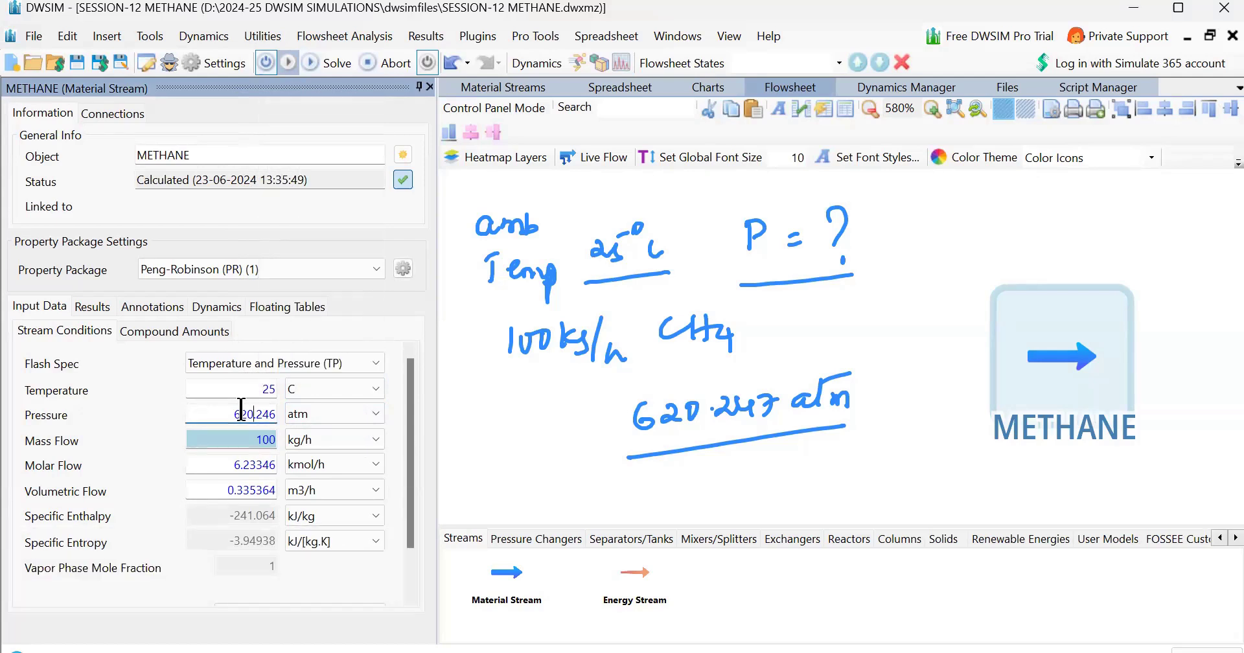
# Set the stream pressure to 620.248 atm
pyautogui.press('BackSpace')
pyautogui.write('7')
pyautogui.press('Return')
pyautogui.press('Return')
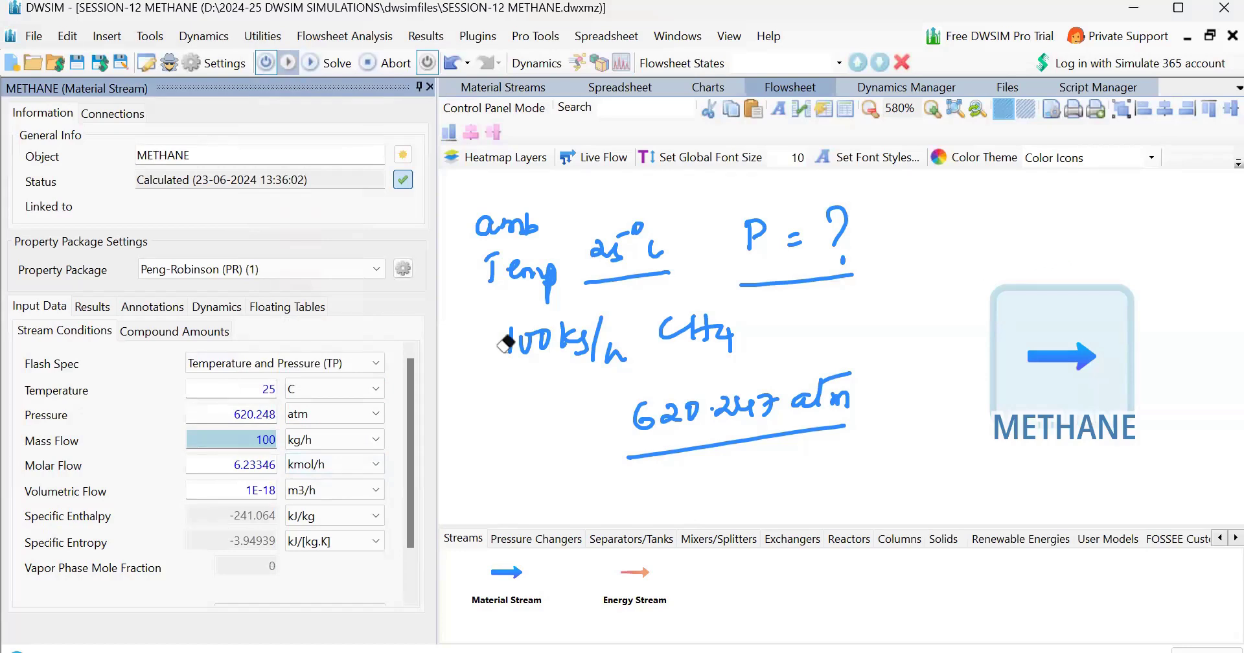
pyautogui.moveTo(506, 344); pyautogui.dragTo(732, 334)
pyautogui.moveTo(638, 414); pyautogui.dragTo(842, 399)
pyautogui.hotkey('ctrl', 'z')
pyautogui.hotkey('ctrl', 'z')
pyautogui.hotkey('ctrl', 'z')
pyautogui.hotkey('ctrl', 'z')
pyautogui.hotkey('ctrl', 'z')
pyautogui.hotkey('ctrl', 'z')
pyautogui.hotkey('ctrl', 'z')
pyautogui.hotkey('ctrl', 'z')
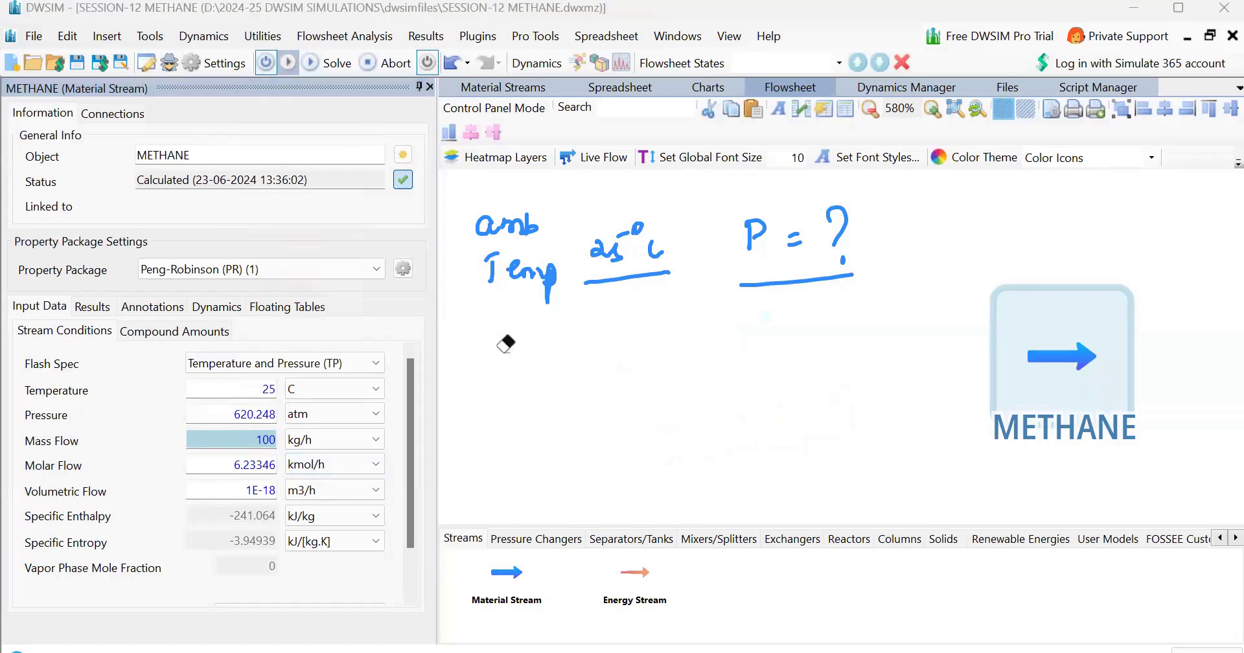
pyautogui.hotkey('ctrl', 'z')
pyautogui.hotkey('ctrl', 'z')
pyautogui.hotkey('ctrl', 'z')
pyautogui.hotkey('ctrl', 'z')
pyautogui.hotkey('ctrl', 'z')
pyautogui.hotkey('ctrl', 'z')
pyautogui.hotkey('ctrl', 'z')
pyautogui.hotkey('ctrl', 'z')
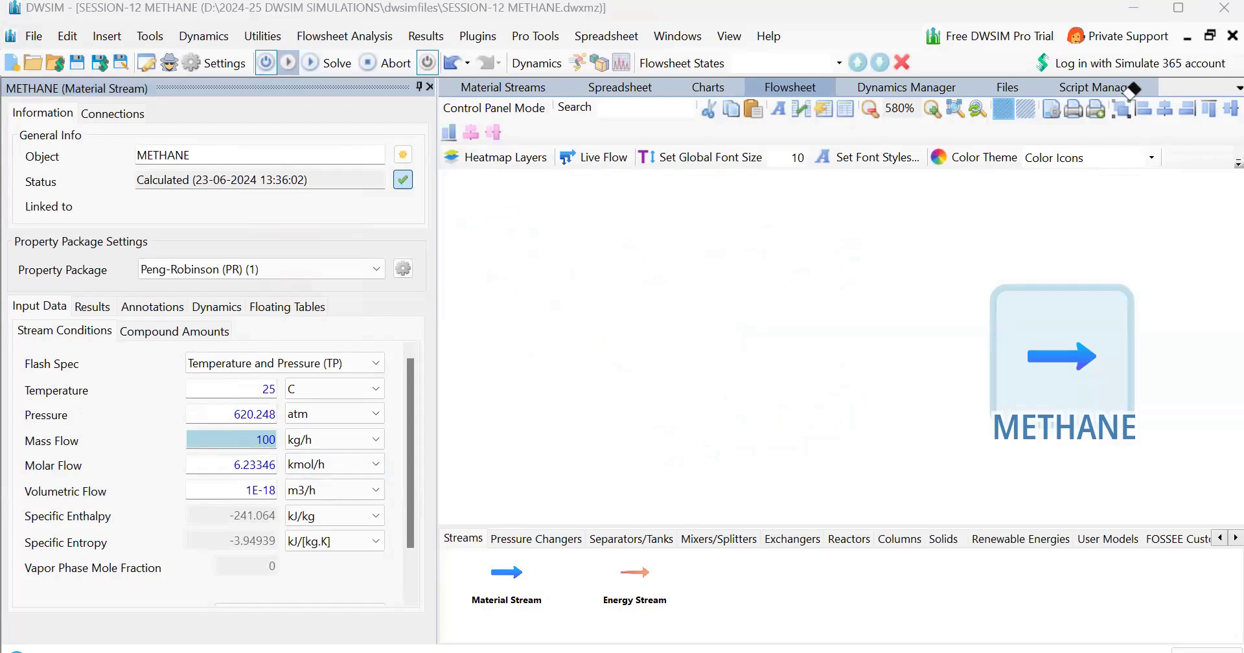
pyautogui.moveTo(477, 214); pyautogui.dragTo(505, 240)
pyautogui.moveTo(519, 219); pyautogui.dragTo(519, 243)
pyautogui.moveTo(465, 269); pyautogui.dragTo(505, 265)
pyautogui.moveTo(577, 223)
pyautogui.mouseDown()
pyautogui.moveTo(577, 250)
pyautogui.moveTo(645, 249)
pyautogui.mouseUp()
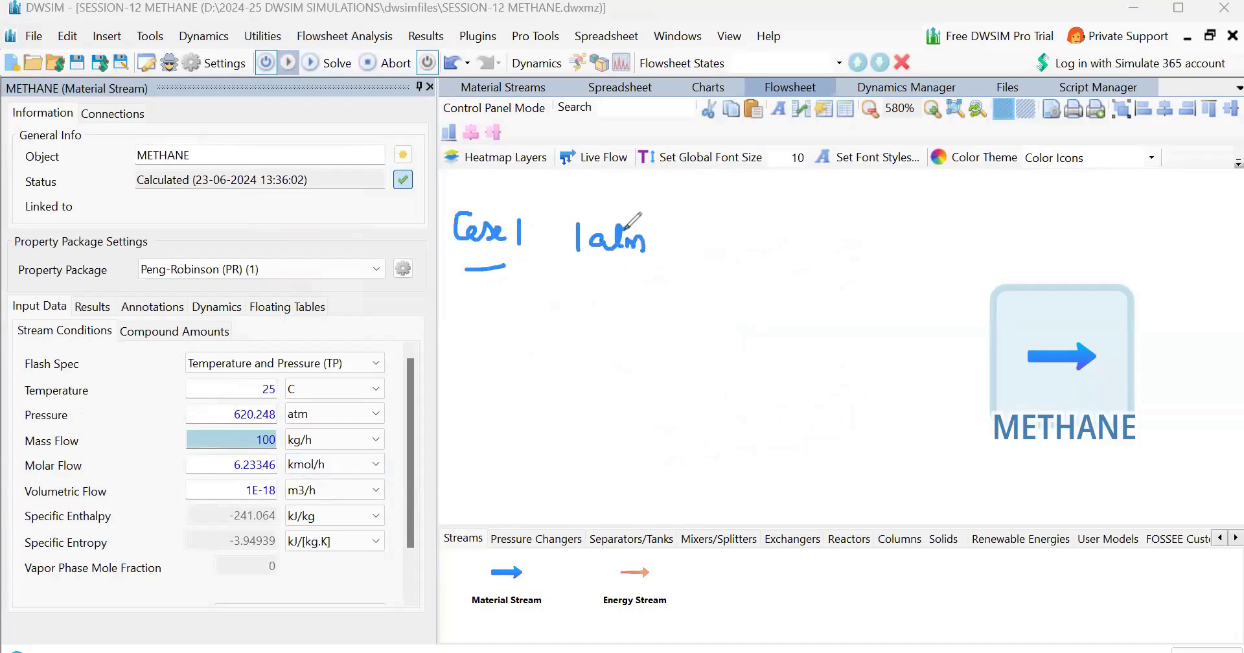
pyautogui.moveTo(752, 212)
pyautogui.mouseDown()
pyautogui.moveTo(758, 241)
pyautogui.moveTo(768, 221)
pyautogui.moveTo(812, 234)
pyautogui.mouseUp()
pyautogui.click(787, 207)
pyautogui.moveTo(746, 259)
pyautogui.mouseDown()
pyautogui.moveTo(880, 218)
pyautogui.moveTo(873, 250)
pyautogui.mouseUp()
pyautogui.moveTo(897, 223)
pyautogui.mouseDown()
pyautogui.moveTo(886, 233)
pyautogui.moveTo(916, 218)
pyautogui.moveTo(919, 244)
pyautogui.mouseUp()
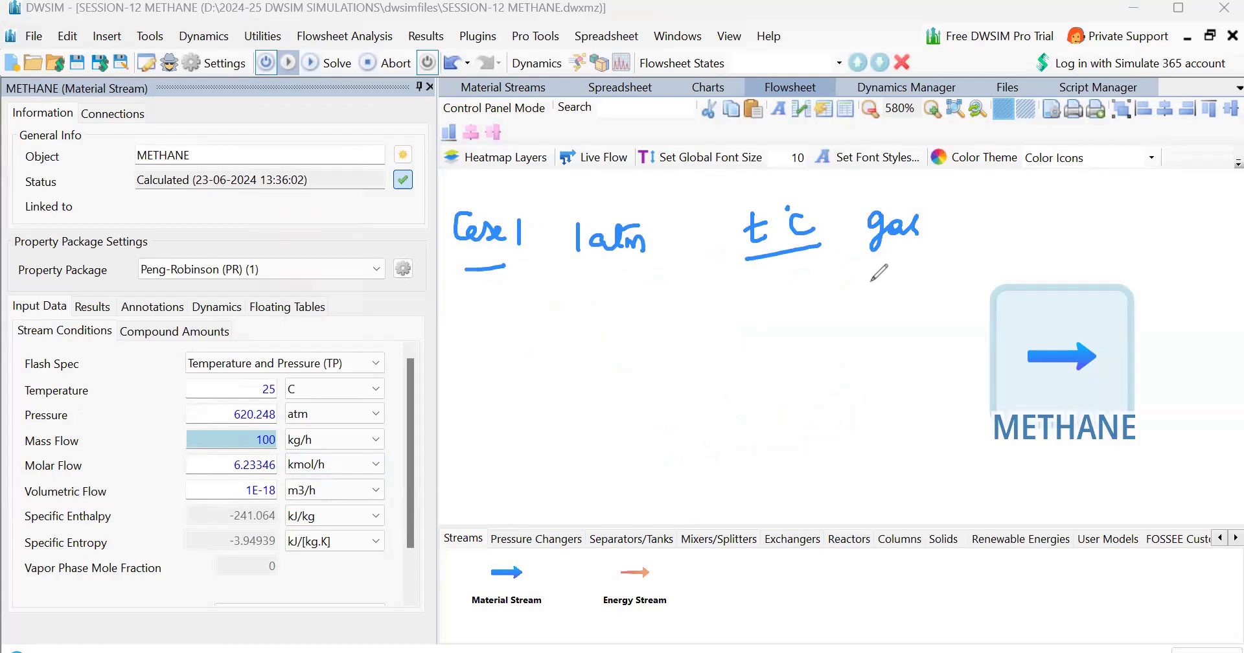
pyautogui.moveTo(872, 274); pyautogui.dragTo(871, 298)
pyautogui.moveTo(882, 279)
pyautogui.mouseDown()
pyautogui.moveTo(885, 296)
pyautogui.moveTo(903, 302)
pyautogui.moveTo(928, 272)
pyautogui.mouseUp()
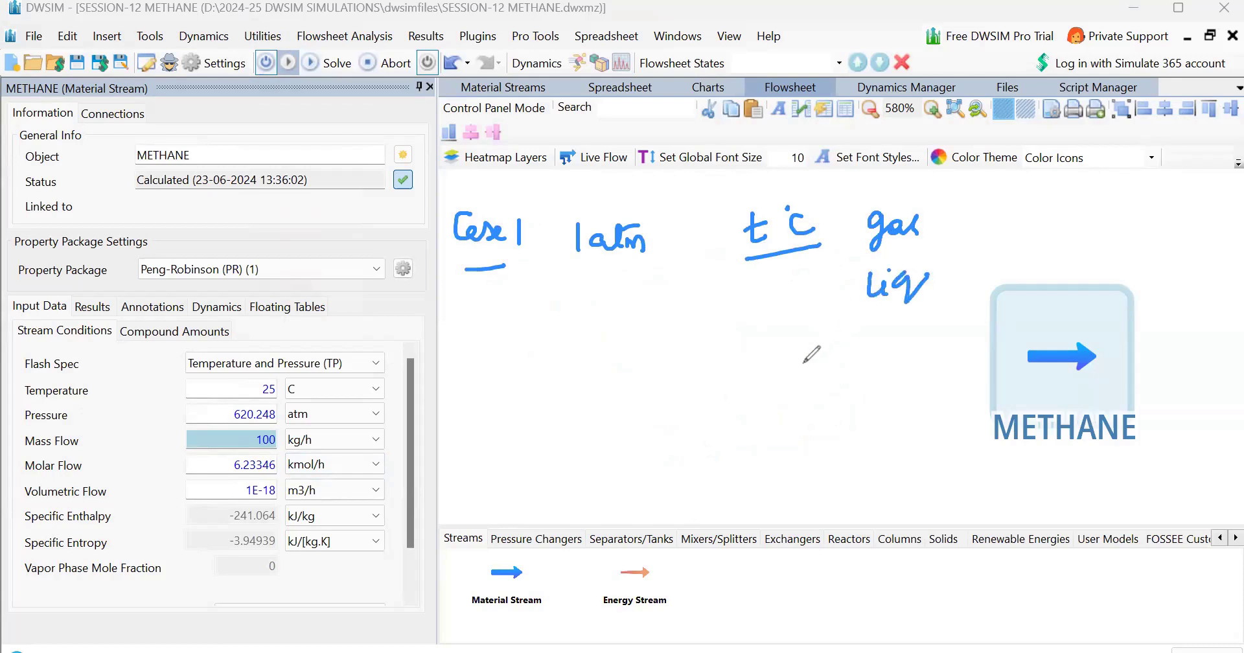
pyautogui.moveTo(480, 353)
pyautogui.mouseDown()
pyautogui.moveTo(496, 373)
pyautogui.moveTo(557, 362)
pyautogui.moveTo(541, 400)
pyautogui.moveTo(612, 376)
pyautogui.moveTo(620, 397)
pyautogui.moveTo(642, 375)
pyautogui.moveTo(662, 393)
pyautogui.mouseUp()
pyautogui.moveTo(797, 359); pyautogui.dragTo(806, 379)
pyautogui.moveTo(855, 370)
pyautogui.mouseDown()
pyautogui.moveTo(845, 377)
pyautogui.moveTo(889, 384)
pyautogui.moveTo(904, 348)
pyautogui.mouseUp()
pyautogui.moveTo(897, 387); pyautogui.dragTo(850, 395)
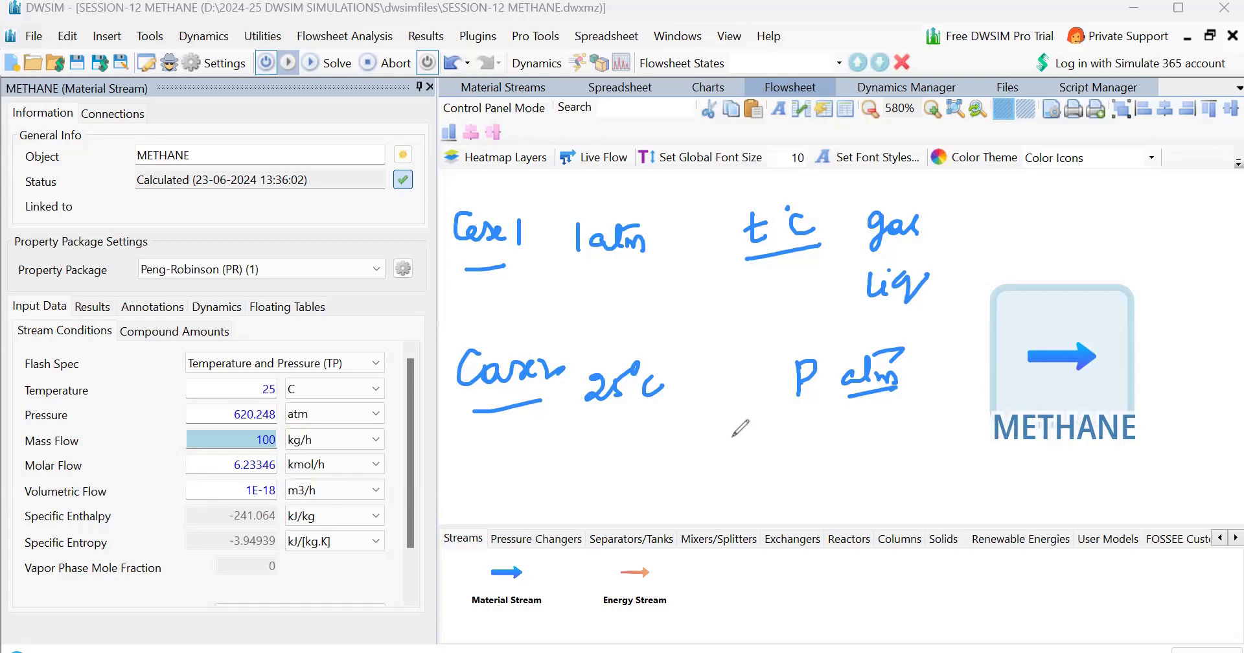
pyautogui.moveTo(843, 417)
pyautogui.mouseDown()
pyautogui.moveTo(843, 445)
pyautogui.moveTo(856, 441)
pyautogui.mouseUp()
pyautogui.moveTo(772, 437)
pyautogui.mouseDown()
pyautogui.moveTo(765, 471)
pyautogui.moveTo(798, 453)
pyautogui.mouseUp()
pyautogui.moveTo(770, 478); pyautogui.dragTo(811, 462)
pyautogui.moveTo(861, 421); pyautogui.dragTo(891, 438)
pyautogui.moveTo(841, 476); pyautogui.dragTo(908, 466)
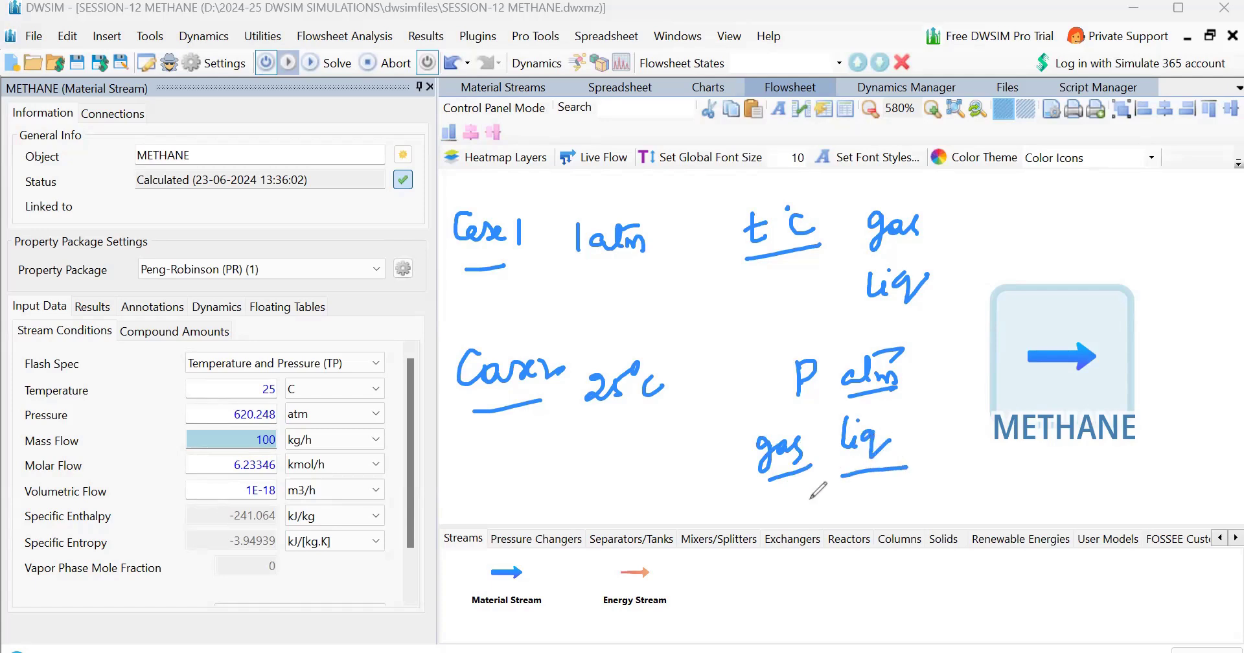